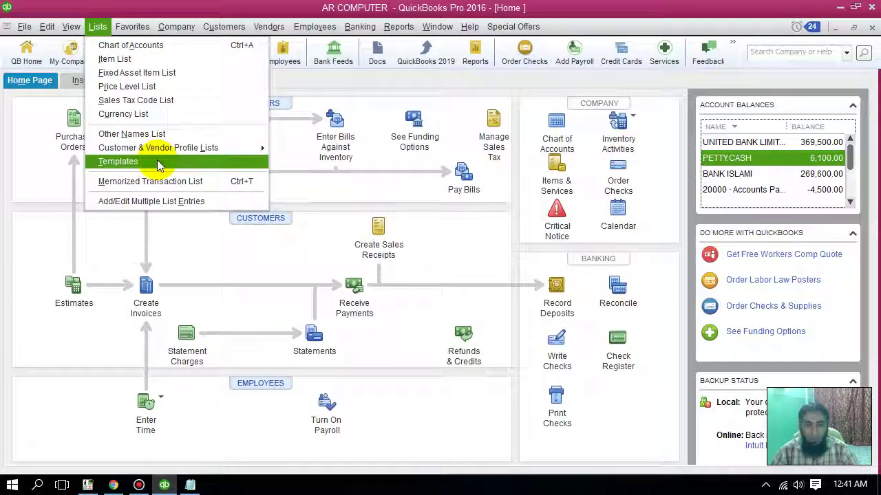
# Open the Templates list and look through the invoice, credit memo, sales receipt and purchase order templates
pyautogui.click(156, 163)
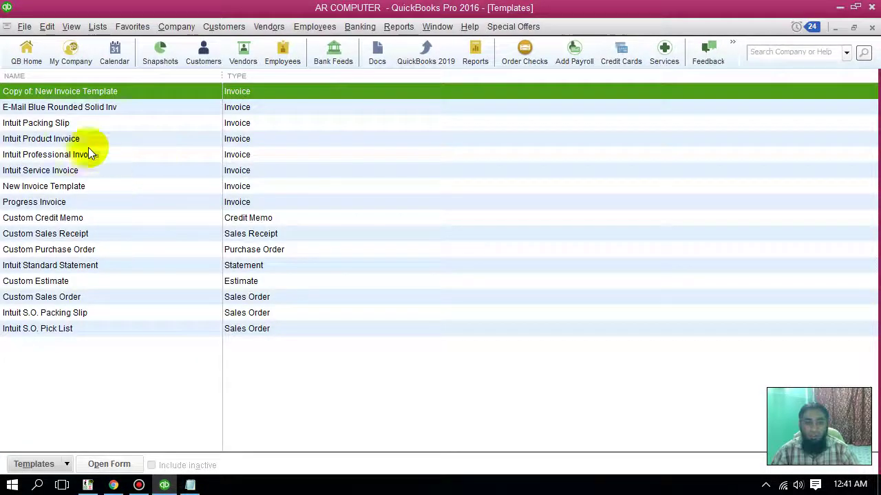
pyautogui.click(256, 110)
pyautogui.click(272, 126)
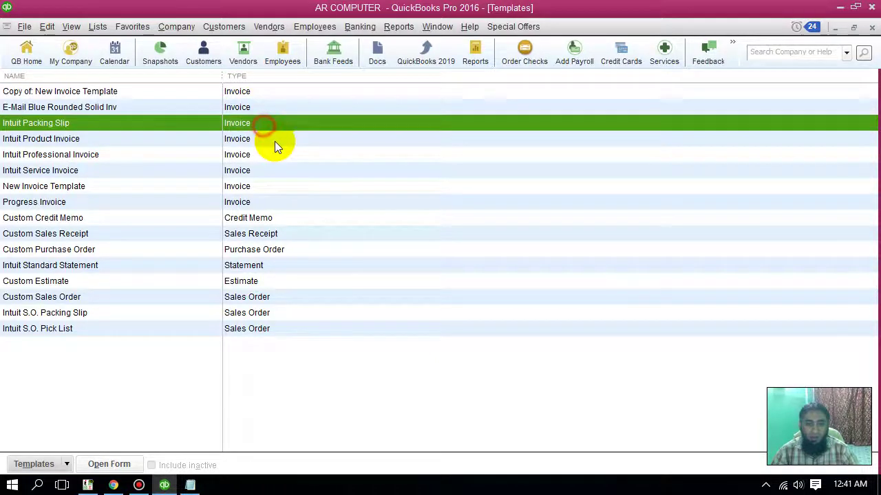
pyautogui.click(277, 141)
pyautogui.click(282, 158)
pyautogui.click(284, 172)
pyautogui.click(286, 187)
pyautogui.click(273, 158)
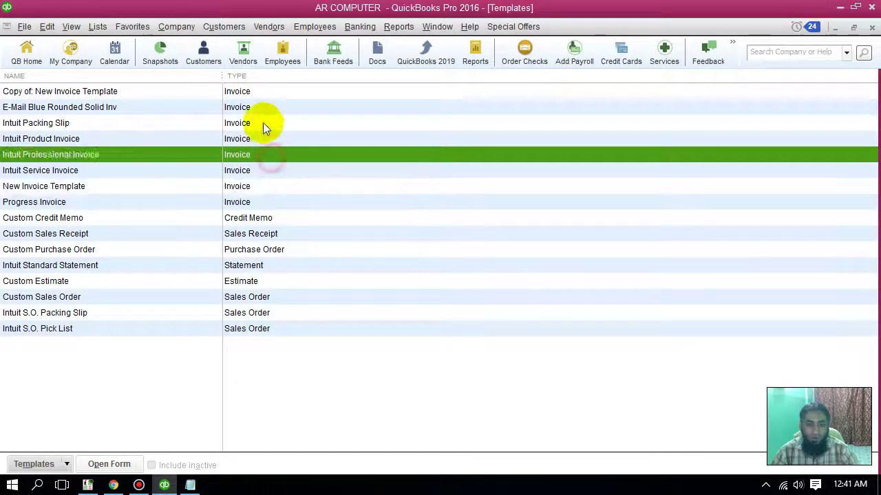
pyautogui.click(263, 124)
pyautogui.click(291, 170)
pyautogui.click(291, 185)
pyautogui.click(295, 217)
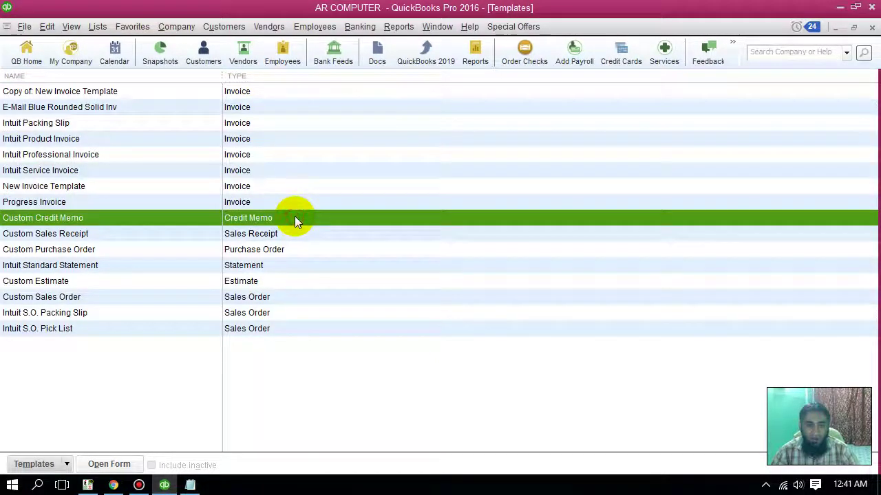
pyautogui.click(297, 235)
pyautogui.click(302, 250)
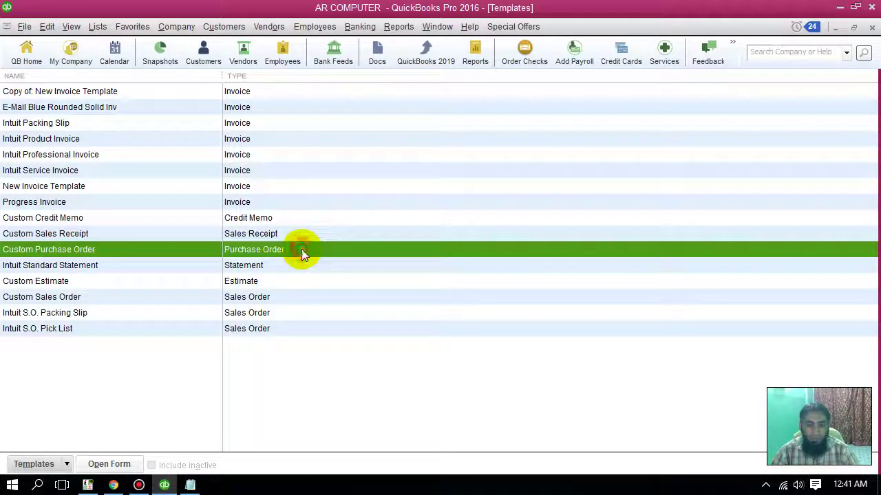
# Review the invoice-type templates, from Copy of: New Invoice Template down to Progress Invoice
pyautogui.click(238, 92)
pyautogui.click(237, 107)
pyautogui.click(245, 201)
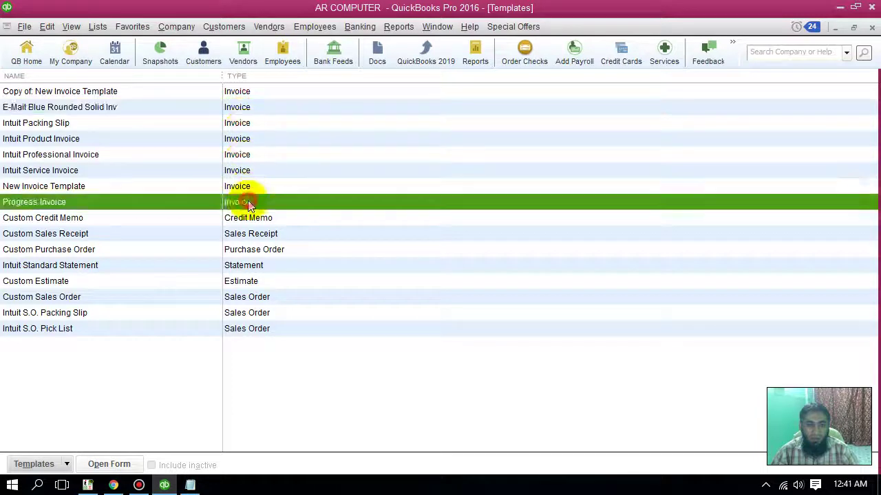
pyautogui.click(245, 139)
pyautogui.click(249, 203)
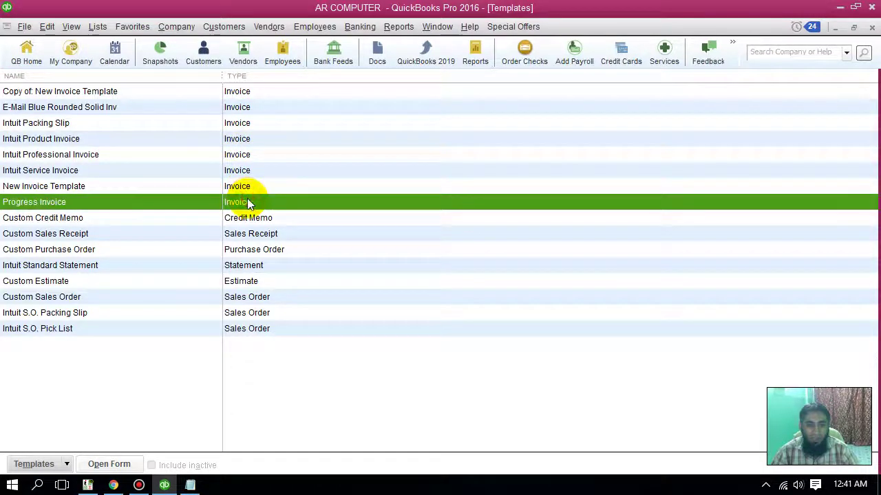
# Open the Intuit Professional Invoice template for editing
pyautogui.click(53, 157)
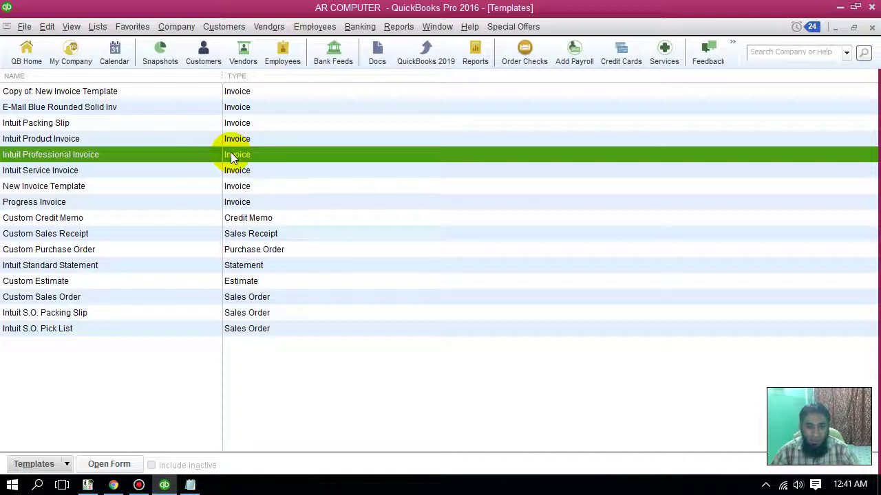
pyautogui.rightClick(230, 154)
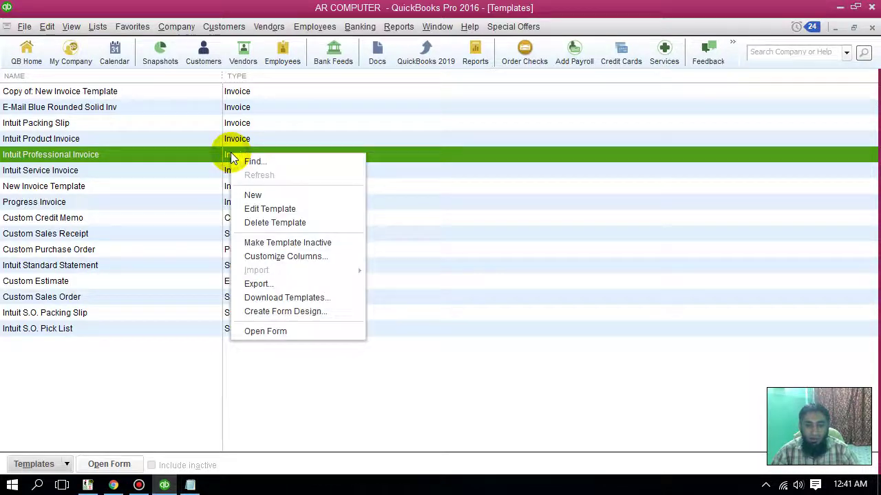
pyautogui.click(308, 208)
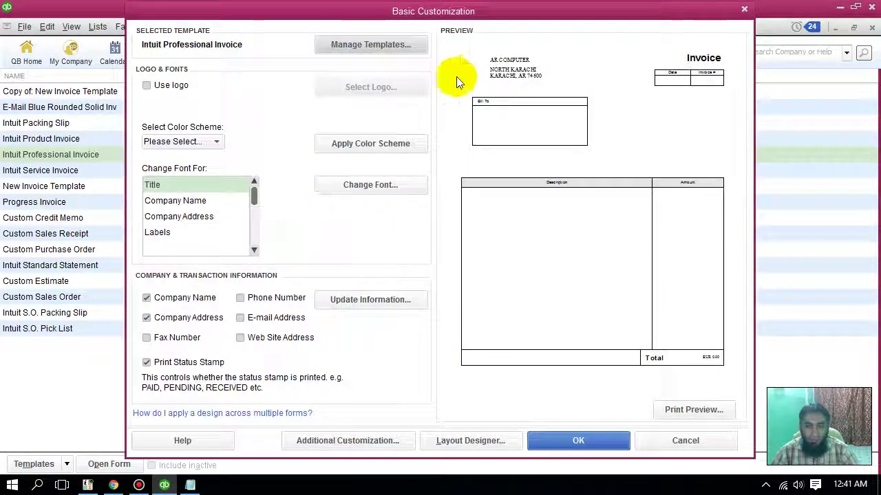
pyautogui.moveTo(529, 12); pyautogui.dragTo(505, 11)
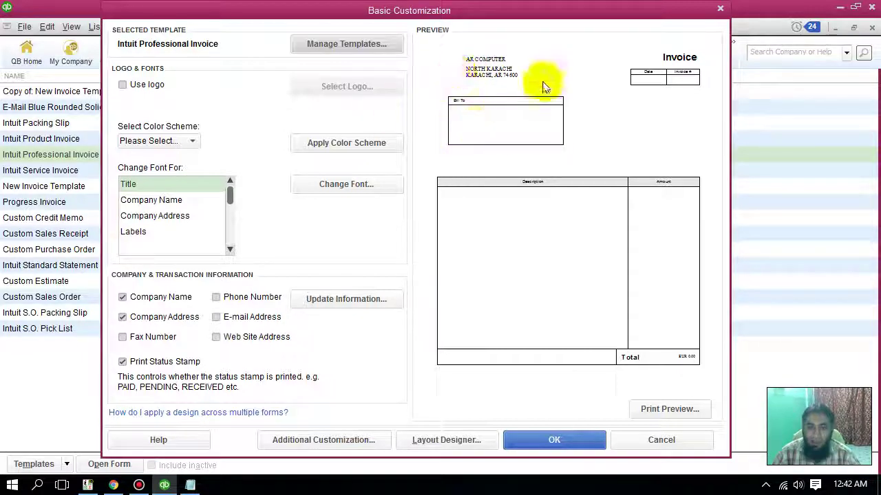
# Preview the Intuit Packing Slip and Intuit Product Invoice in the template manager, then return with Intuit Professional Invoice selected
pyautogui.click(347, 47)
pyautogui.click(219, 88)
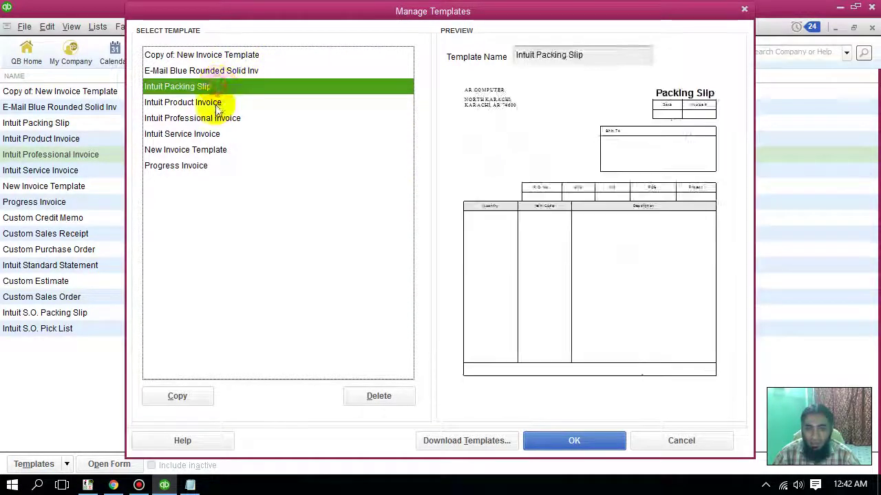
pyautogui.click(208, 103)
pyautogui.click(207, 118)
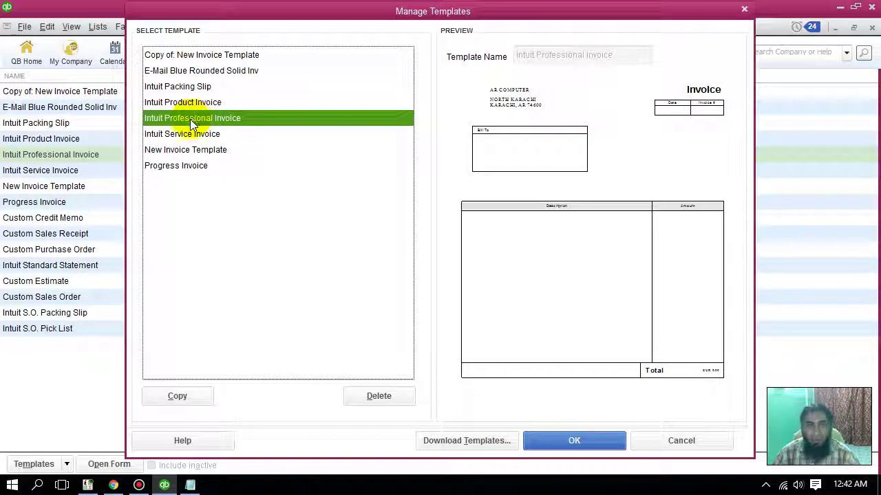
pyautogui.click(562, 438)
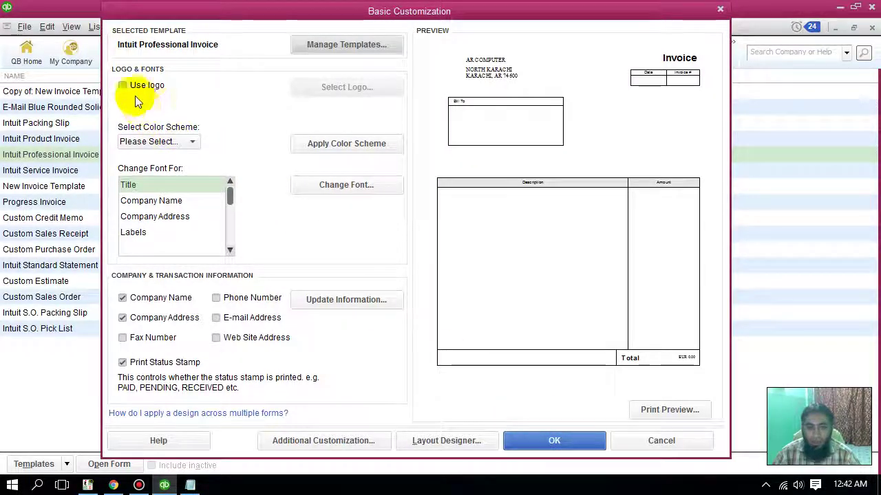
# Enable the logo on the invoice template, using the "download" image from the Downloads folder, and accept copying it to the company files
pyautogui.click(122, 86)
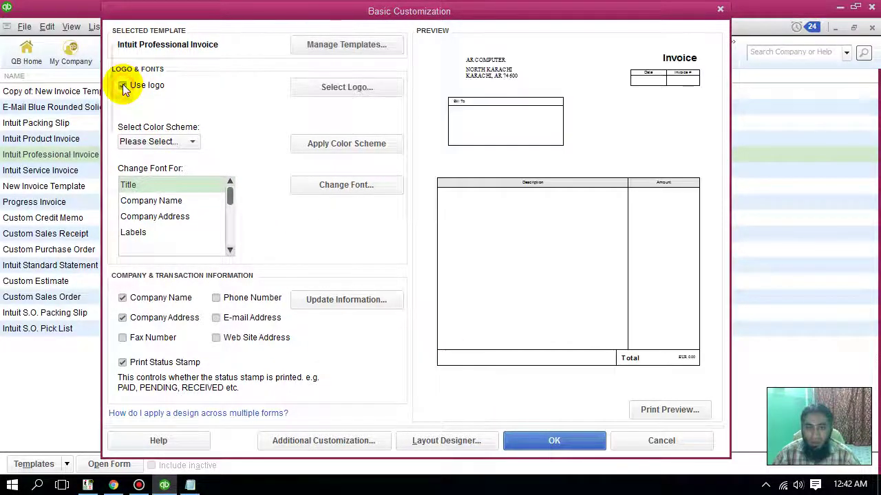
pyautogui.click(141, 138)
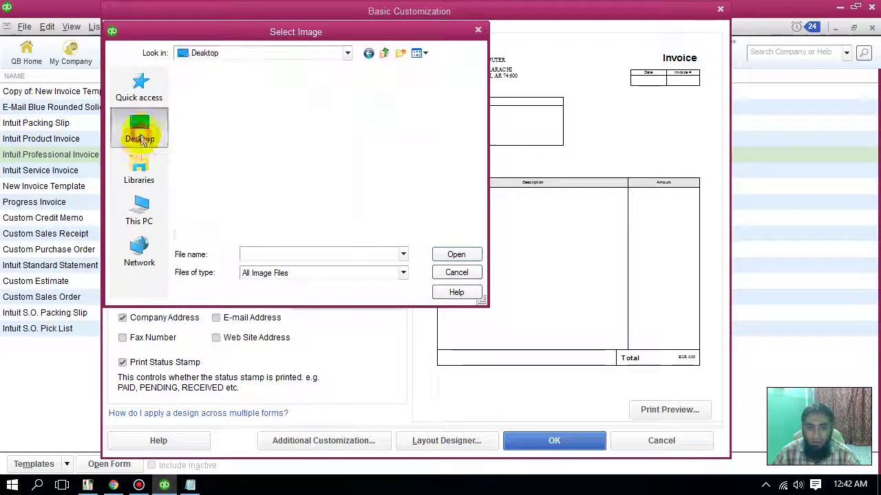
pyautogui.click(140, 173)
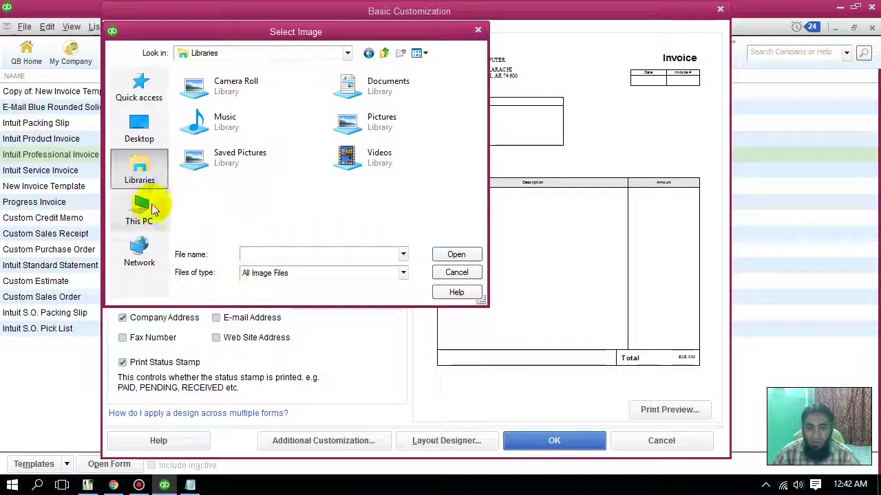
pyautogui.click(141, 203)
pyautogui.doubleClick(251, 179)
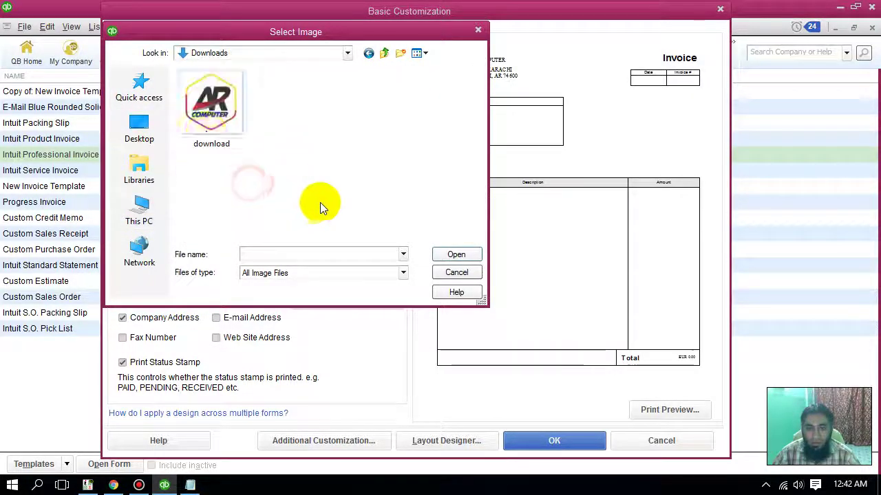
pyautogui.doubleClick(201, 129)
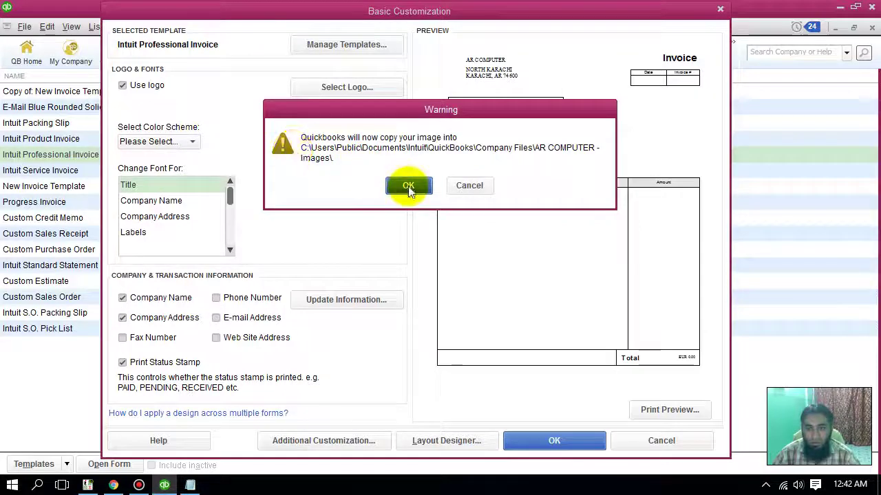
pyautogui.click(408, 187)
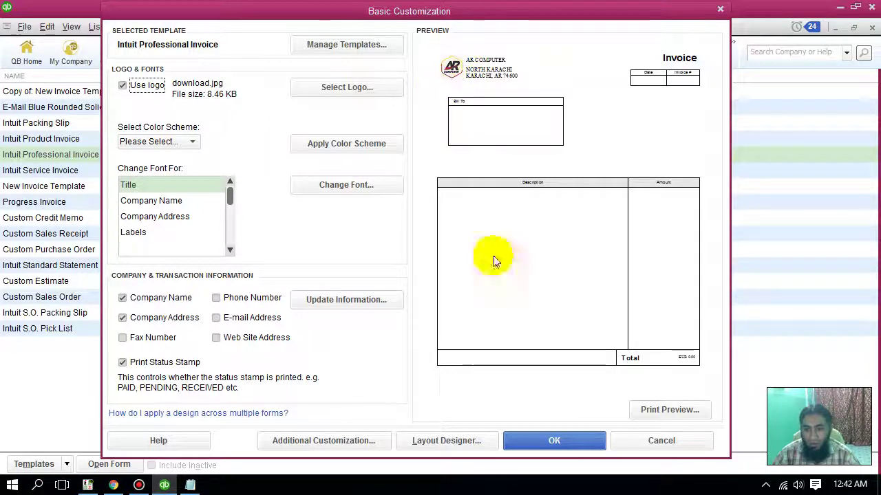
# Check the logo and company header up close in the invoice's print preview
pyautogui.click(681, 410)
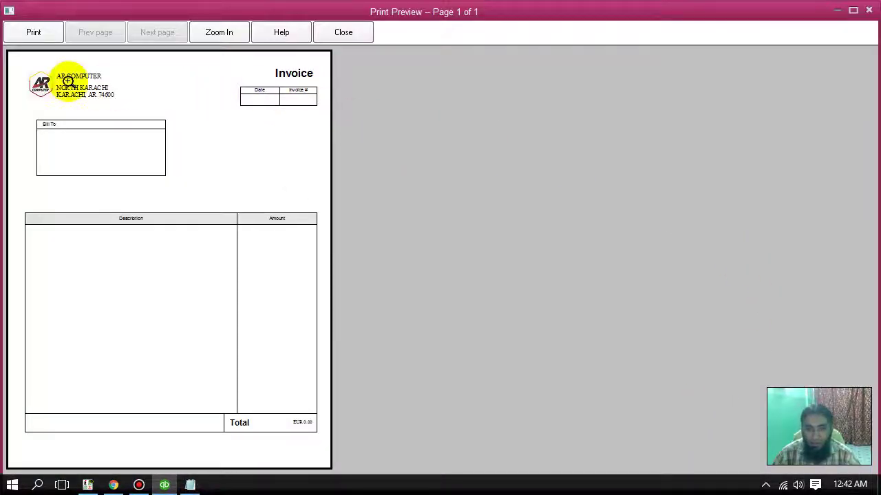
pyautogui.click(48, 80)
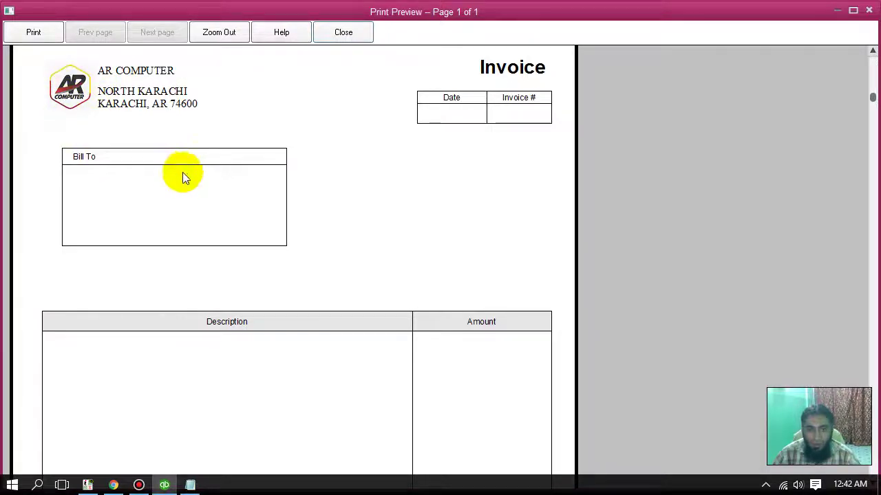
pyautogui.press('Escape')
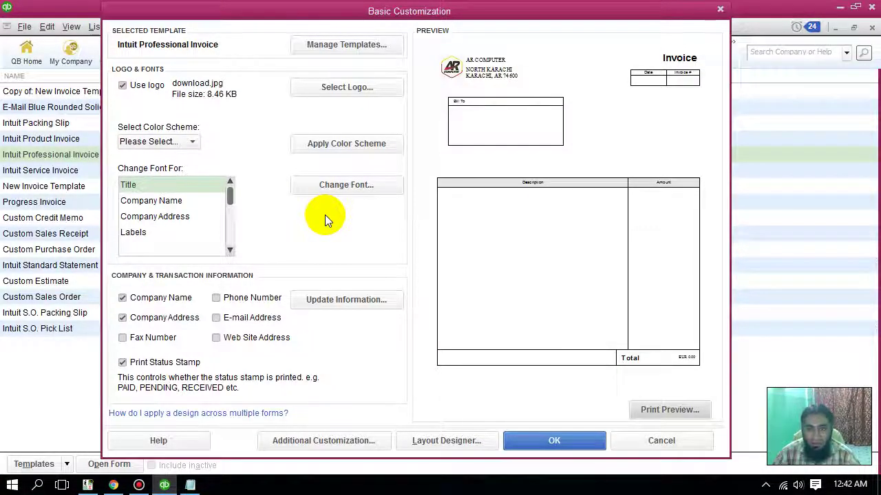
# Select the Black color scheme and inspect the invoice table in print preview
pyautogui.click(178, 143)
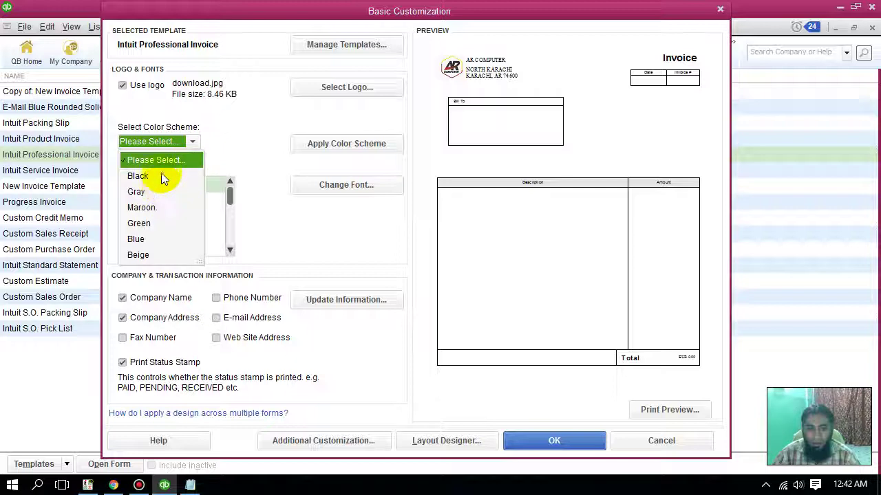
pyautogui.click(138, 176)
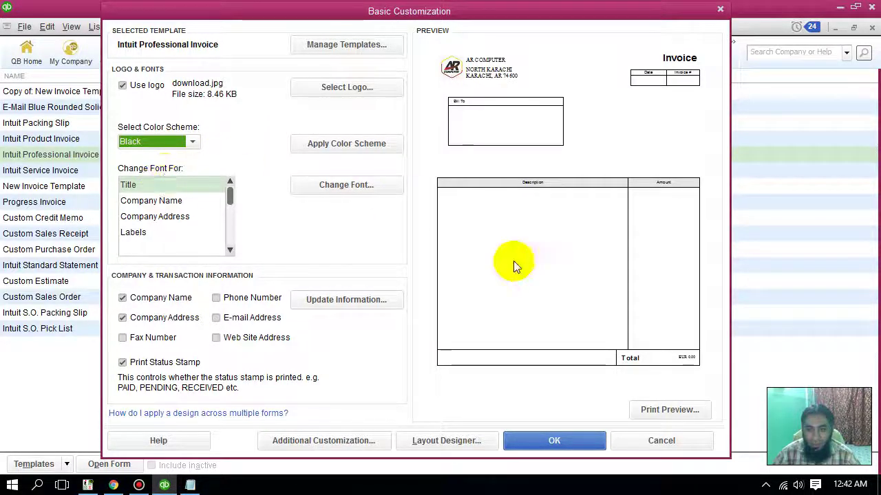
pyautogui.click(663, 416)
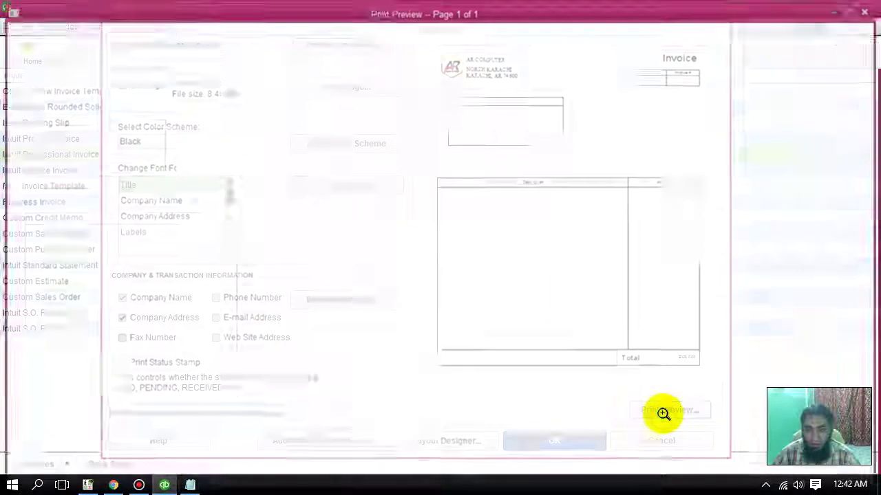
pyautogui.click(249, 294)
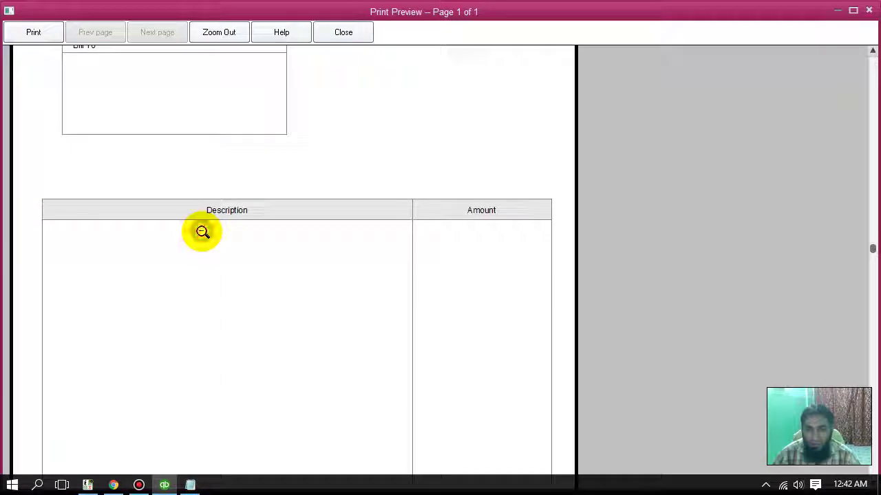
pyautogui.click(868, 11)
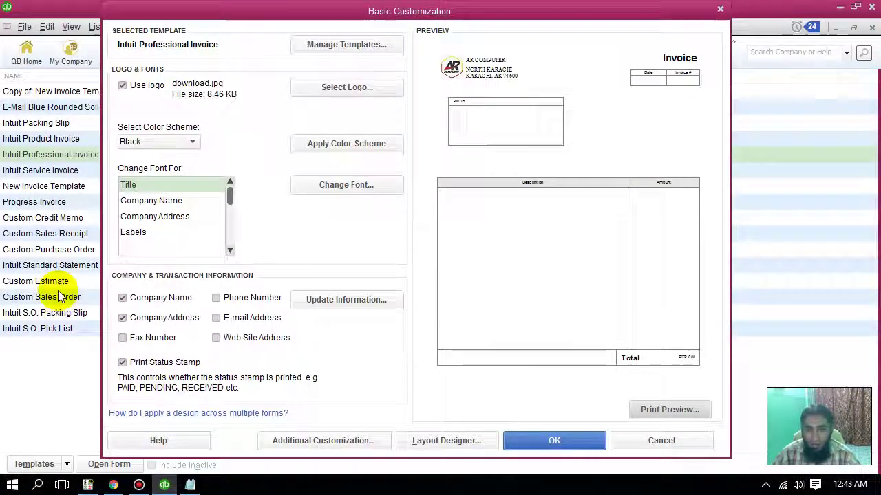
# Apply the Black color scheme to the invoice template
pyautogui.click(178, 150)
pyautogui.click(253, 135)
pyautogui.click(339, 146)
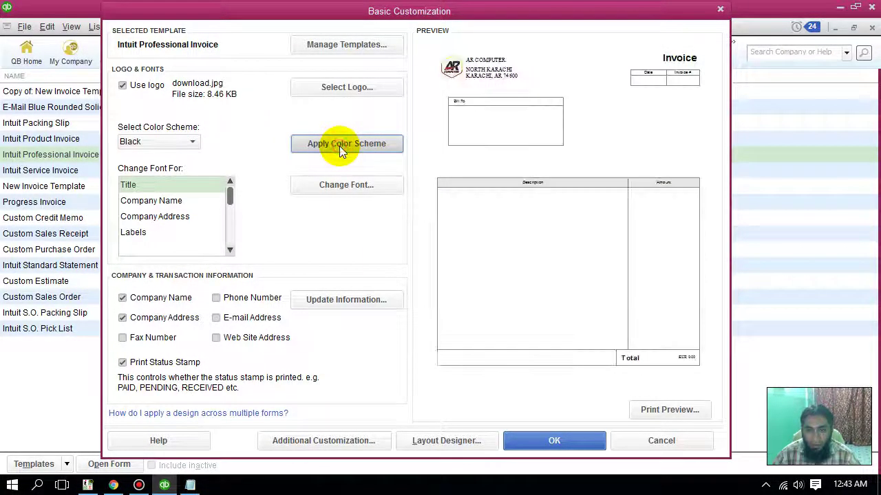
# Apply the Maroon color scheme to the invoice template and check it in print preview
pyautogui.click(188, 143)
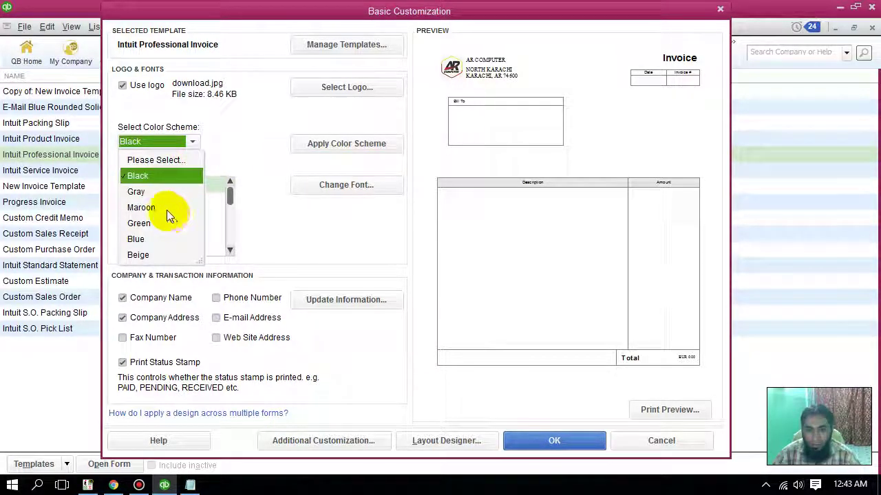
pyautogui.click(167, 209)
pyautogui.click(346, 143)
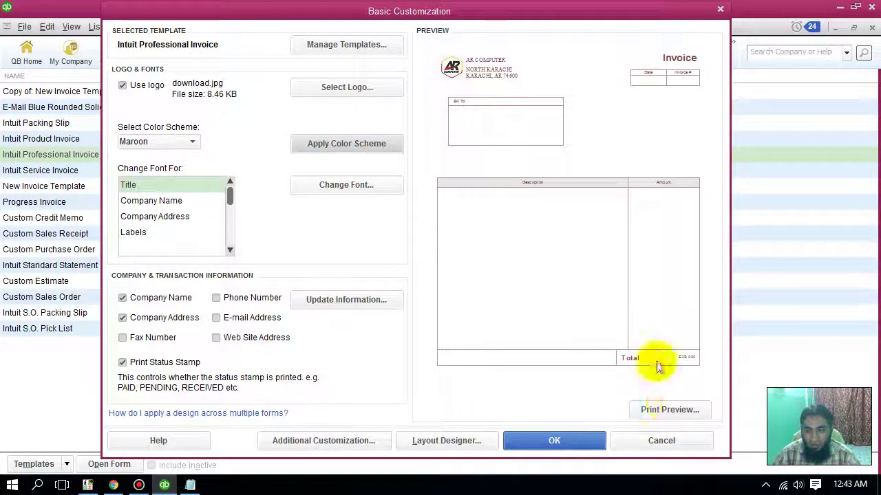
pyautogui.click(664, 408)
pyautogui.click(161, 147)
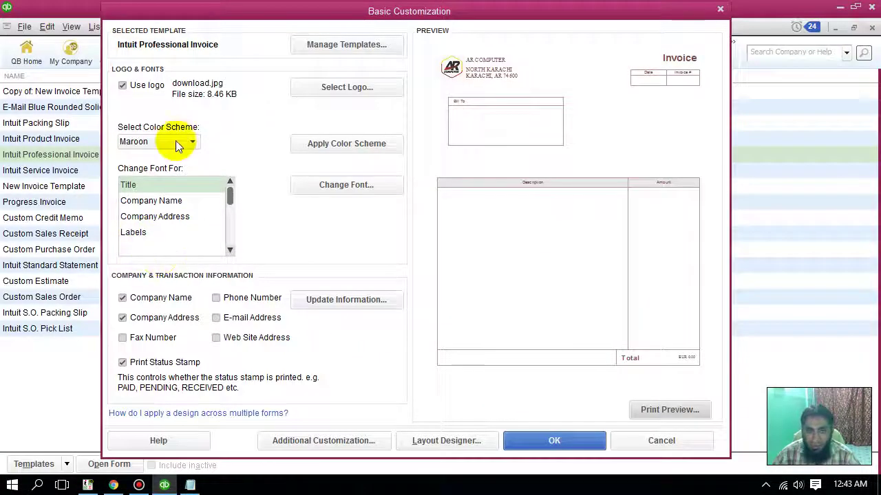
pyautogui.click(177, 142)
pyautogui.click(214, 126)
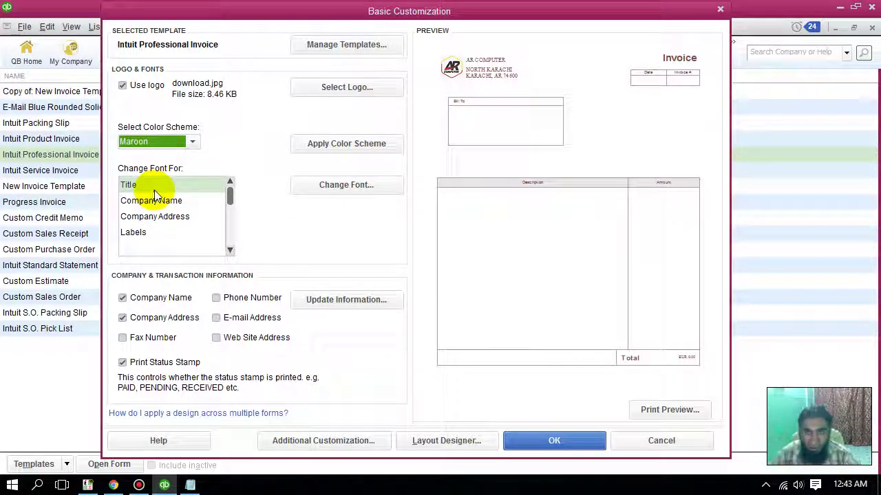
# Set the font size of the invoice title to 26, keeping its custom color
pyautogui.click(132, 186)
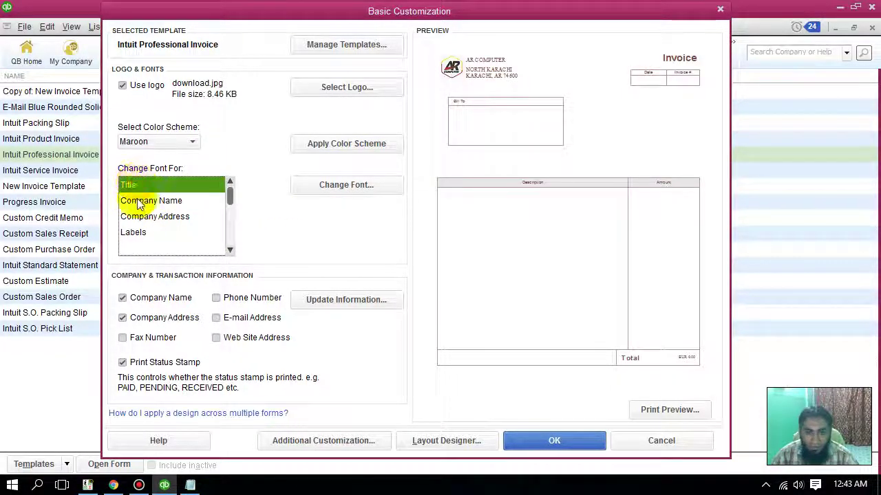
pyautogui.click(349, 189)
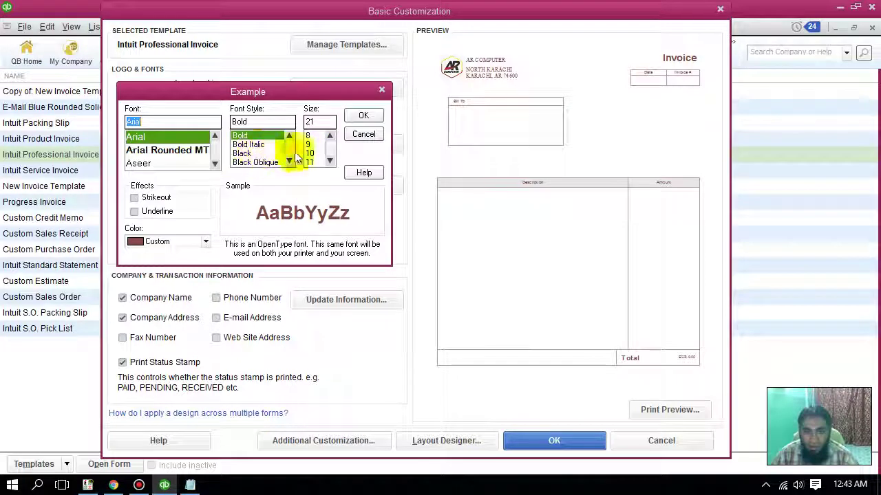
pyautogui.click(330, 161)
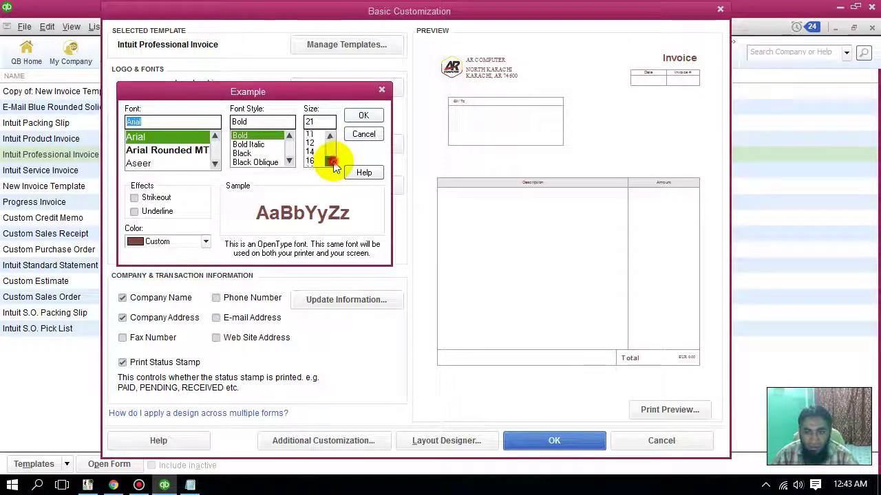
pyautogui.click(332, 162)
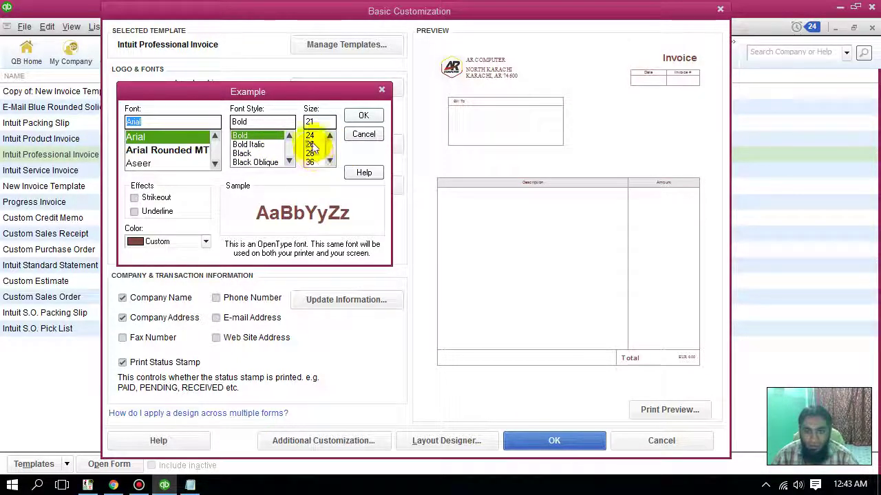
pyautogui.click(311, 145)
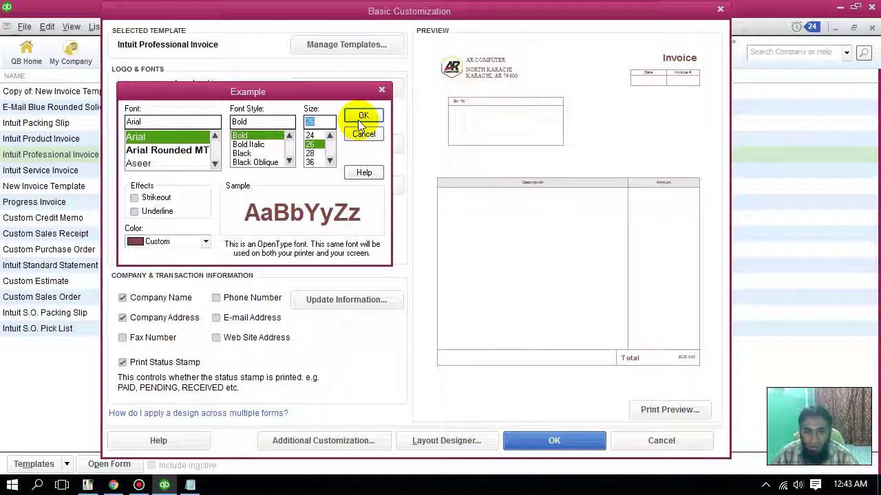
pyautogui.click(204, 242)
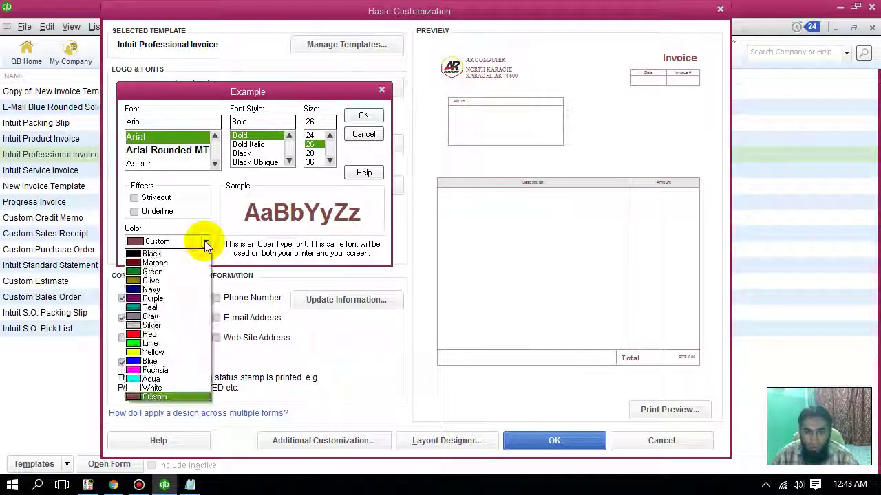
pyautogui.click(186, 241)
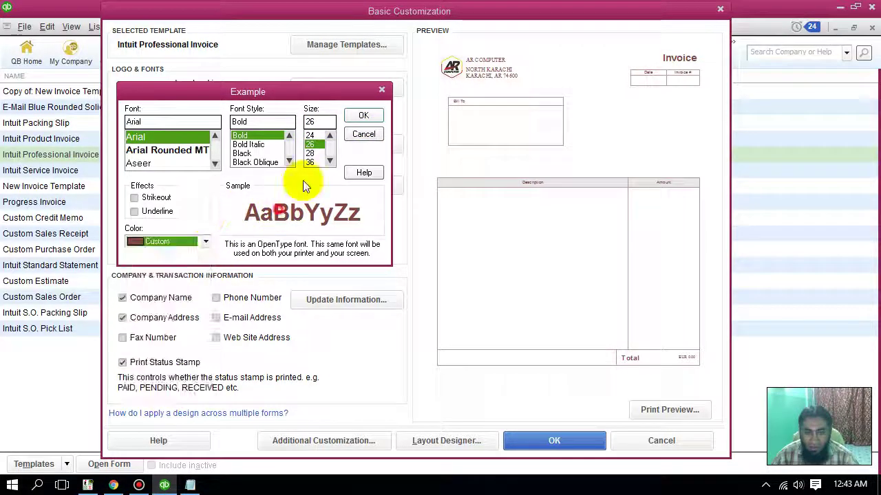
pyautogui.click(368, 117)
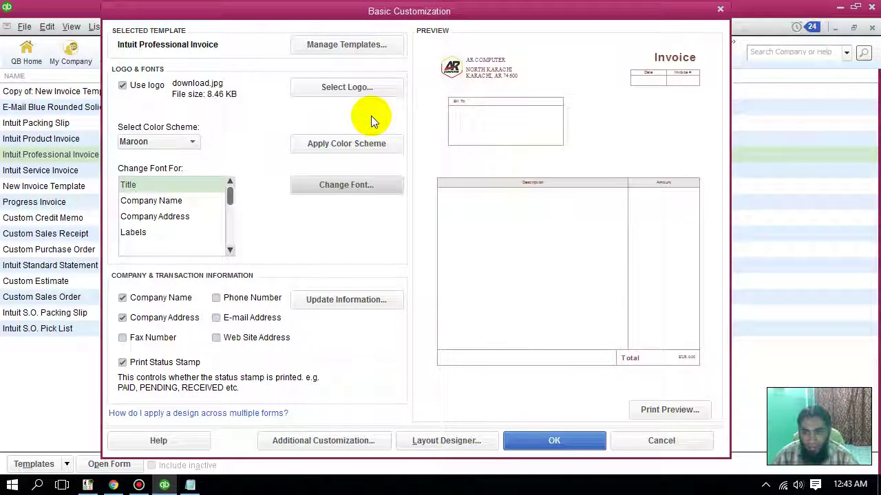
# Set the font size of the company name to 20
pyautogui.click(152, 201)
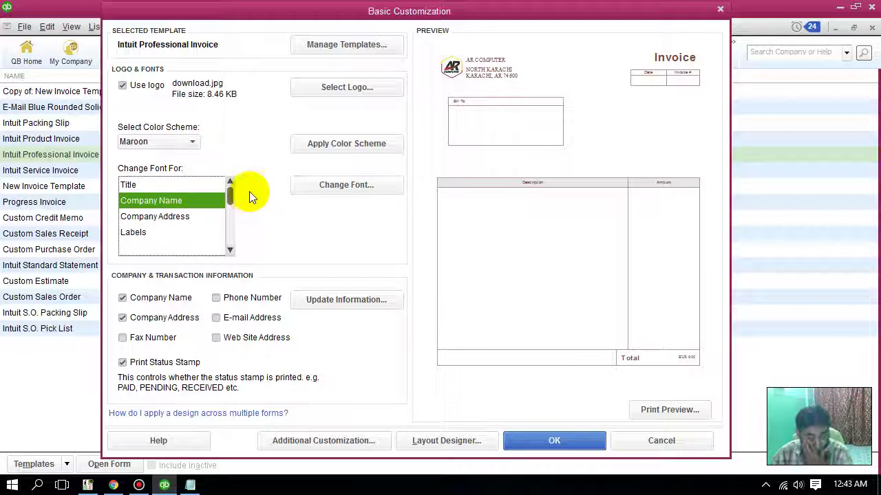
pyautogui.click(304, 185)
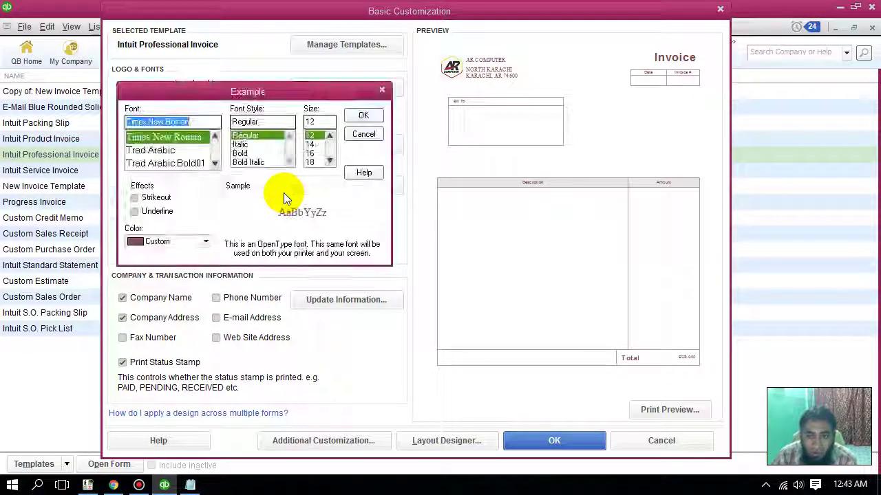
pyautogui.click(330, 162)
pyautogui.click(313, 161)
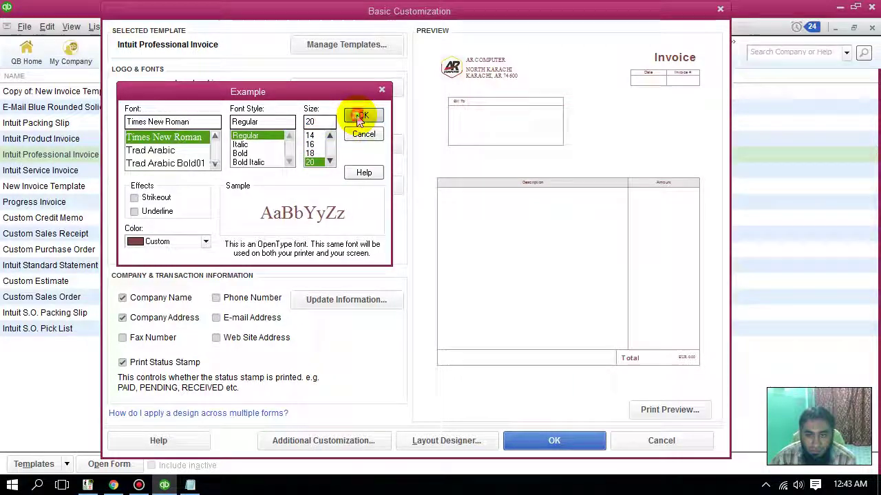
pyautogui.click(363, 115)
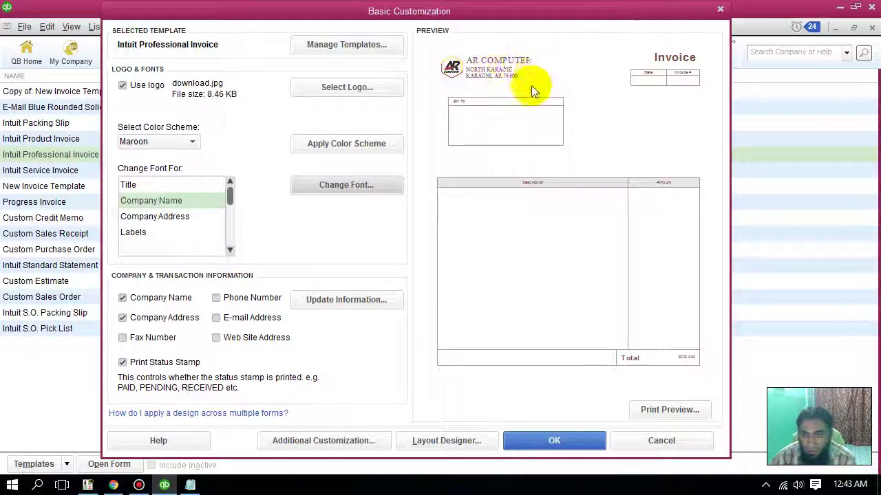
# Set the font size of the invoice labels to 12
pyautogui.click(134, 219)
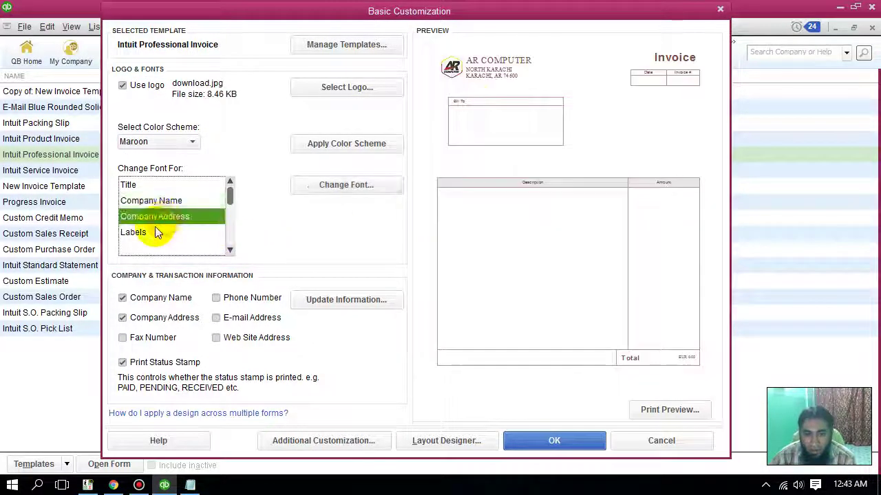
pyautogui.click(146, 234)
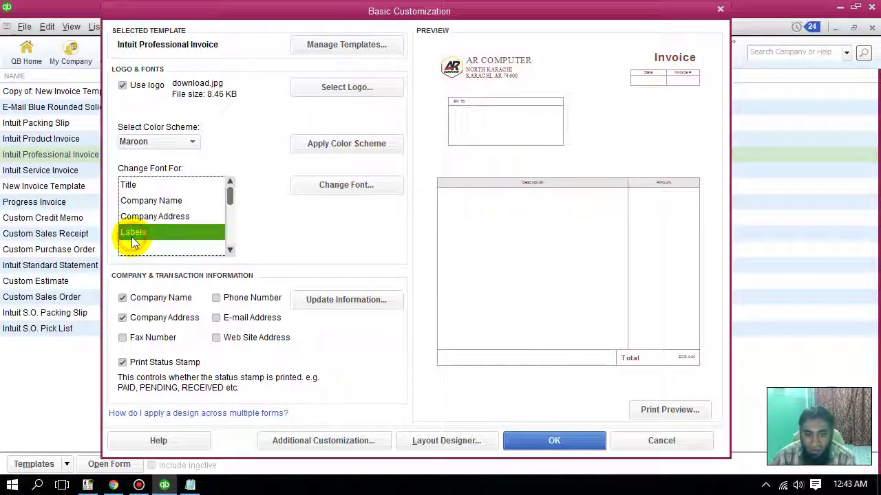
pyautogui.click(340, 187)
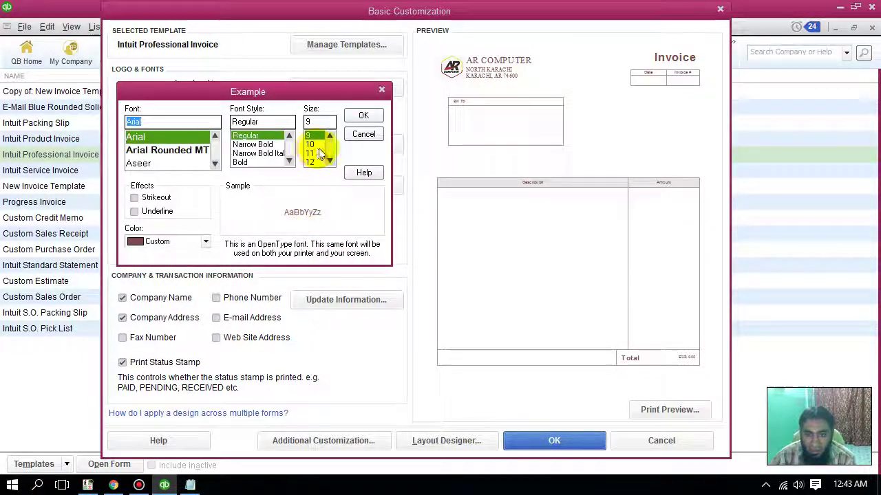
pyautogui.click(314, 162)
pyautogui.click(364, 115)
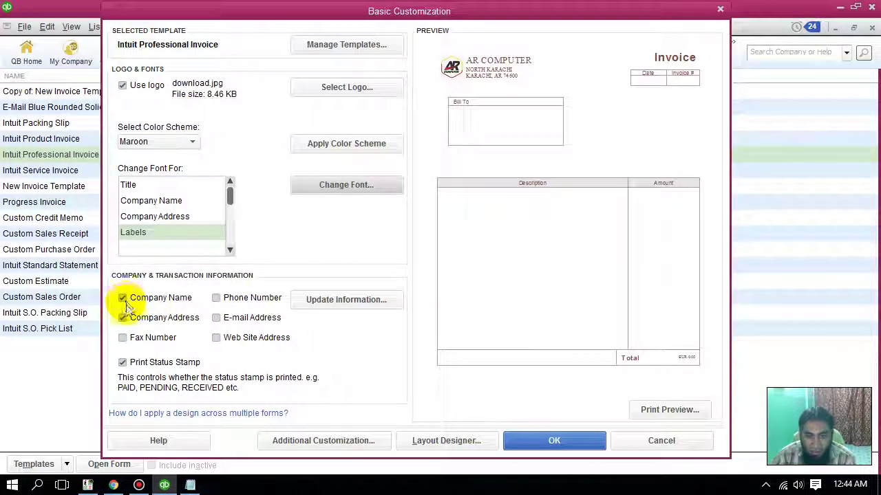
# Try out the company phone number and e-mail address fields on the invoice, removing each one again
pyautogui.click(215, 298)
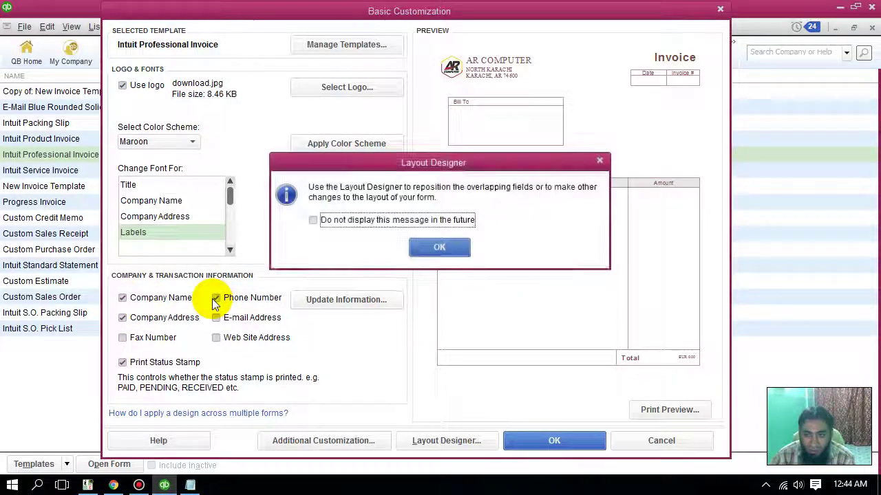
pyautogui.click(444, 249)
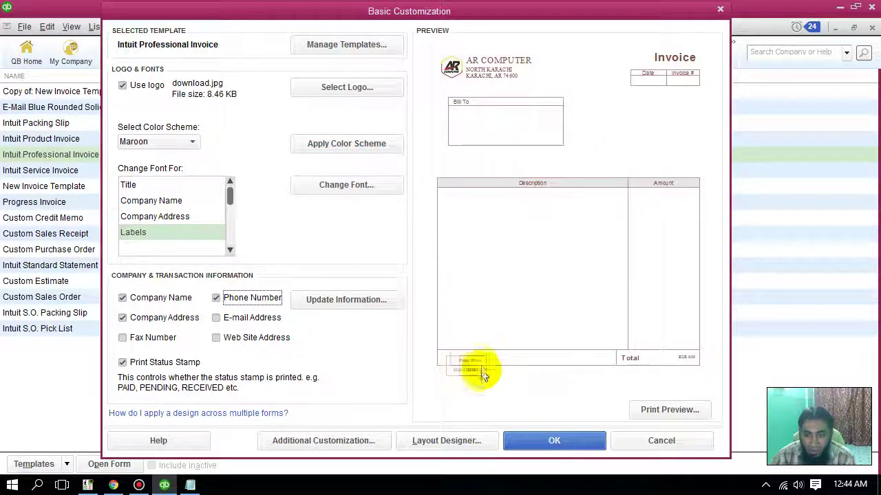
pyautogui.click(216, 298)
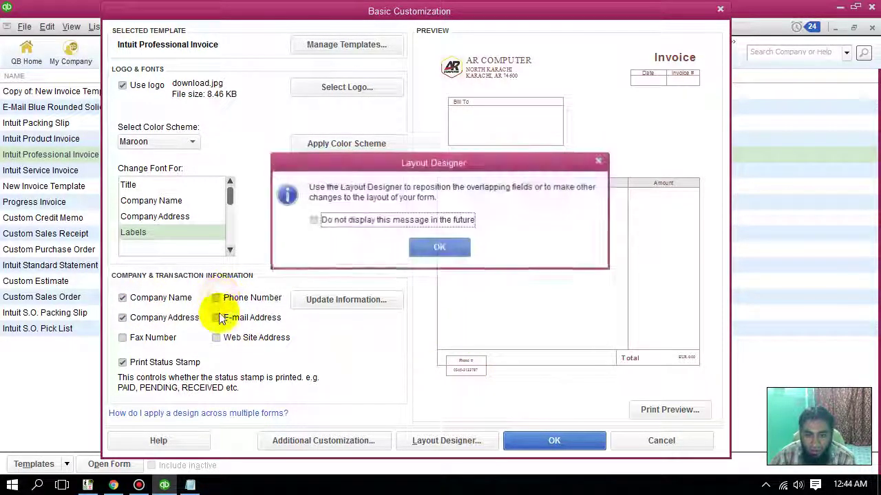
pyautogui.click(432, 249)
pyautogui.click(216, 317)
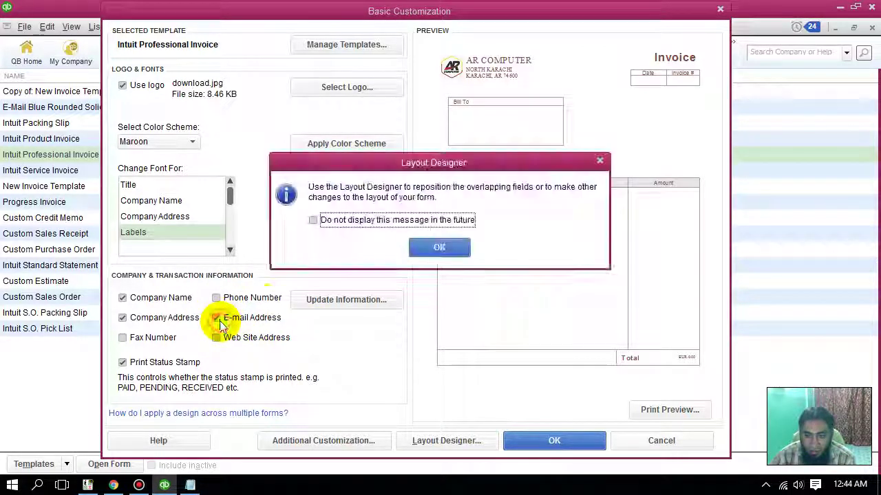
pyautogui.click(440, 247)
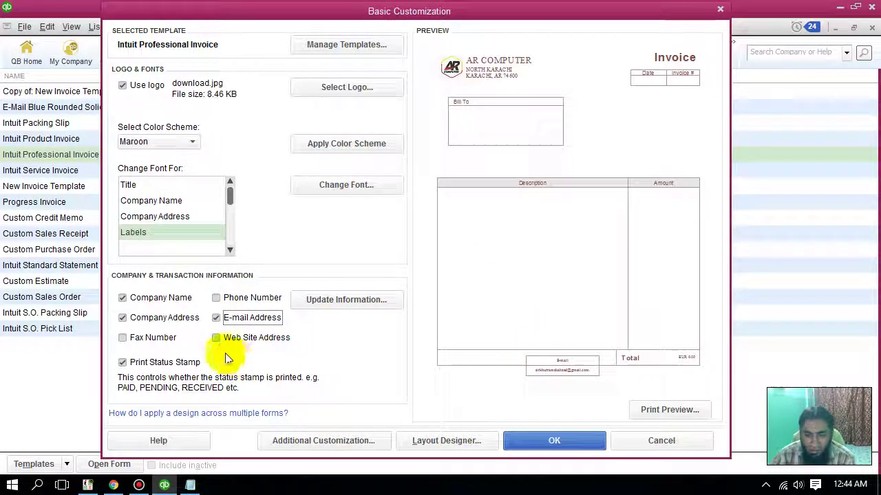
pyautogui.click(216, 317)
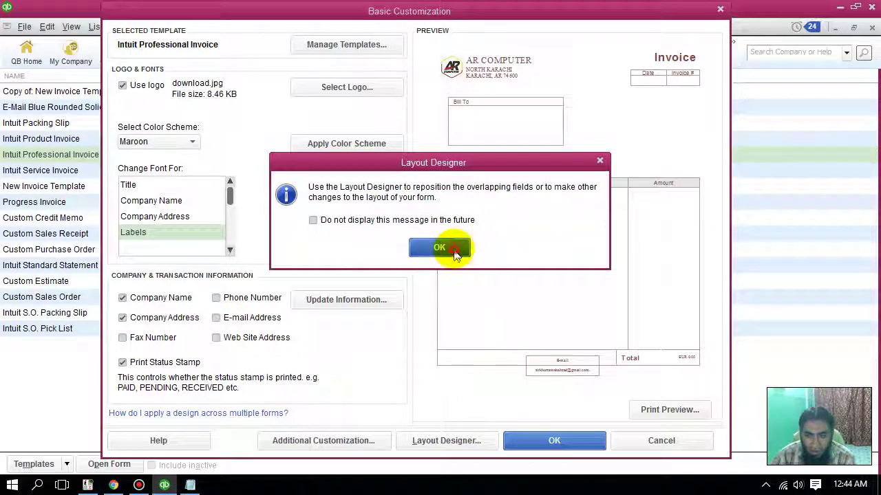
pyautogui.click(451, 247)
# Include the company phone number on the invoice and check its box up close in print preview
pyautogui.click(216, 298)
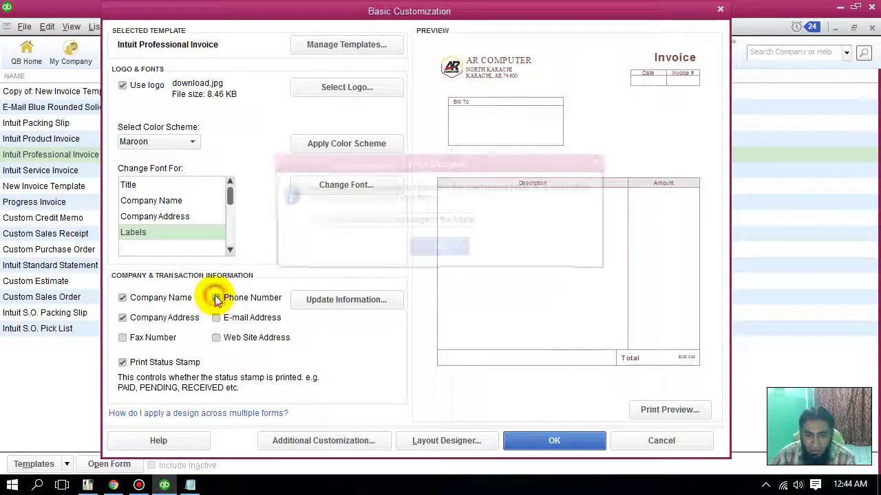
pyautogui.click(423, 247)
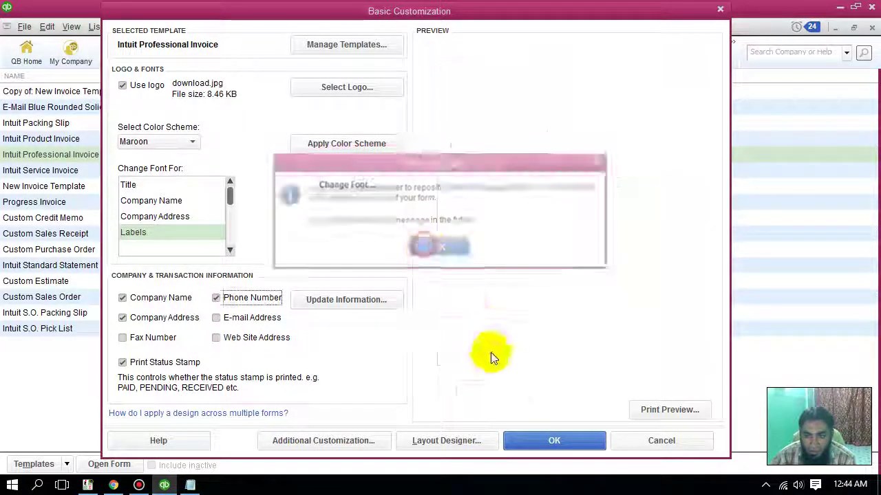
pyautogui.click(684, 411)
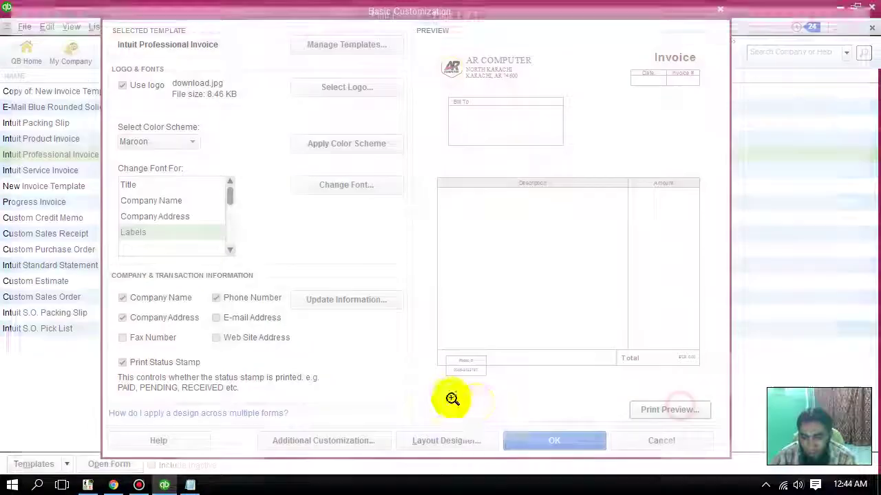
pyautogui.click(90, 433)
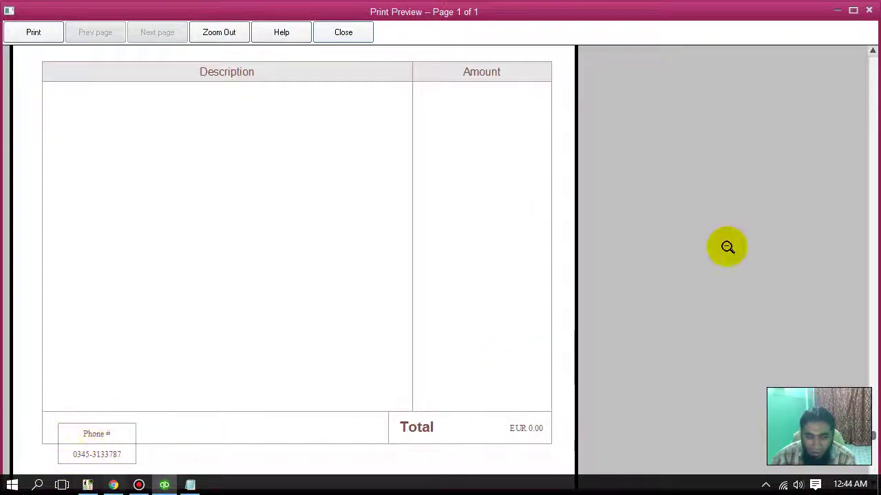
pyautogui.click(727, 248)
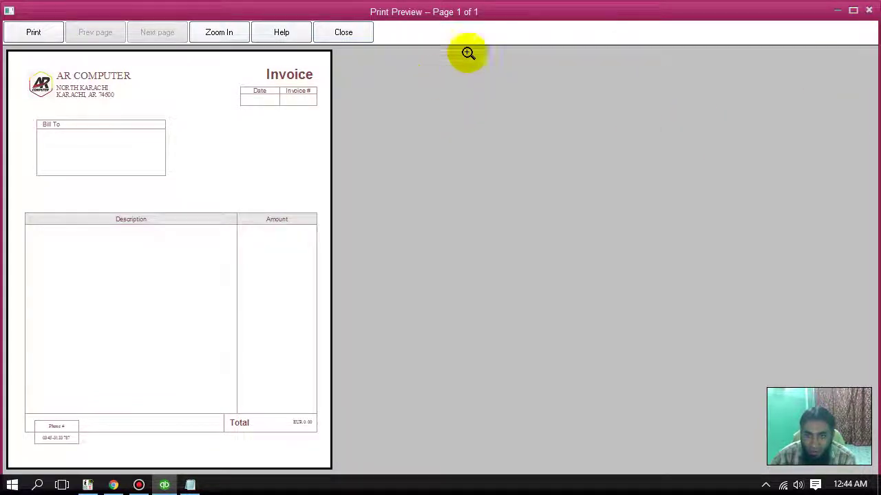
pyautogui.click(344, 32)
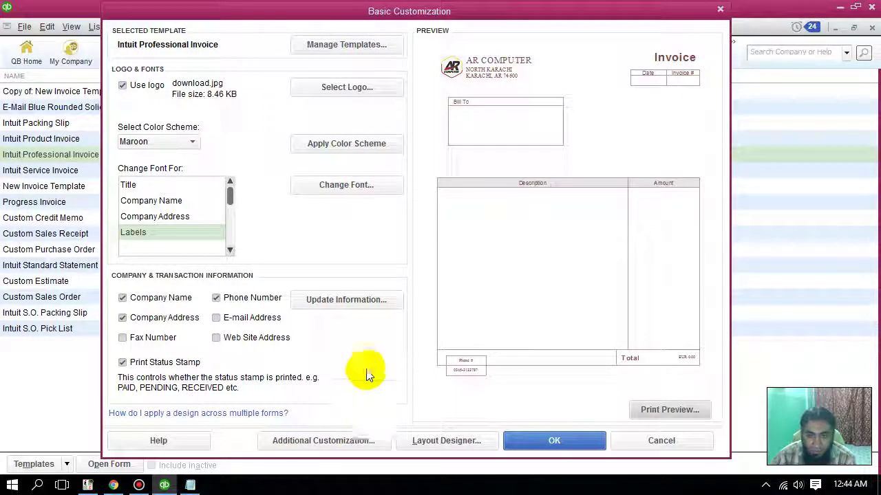
# Make a copy of the Intuit Professional Invoice template and open it in the Layout Designer
pyautogui.click(443, 453)
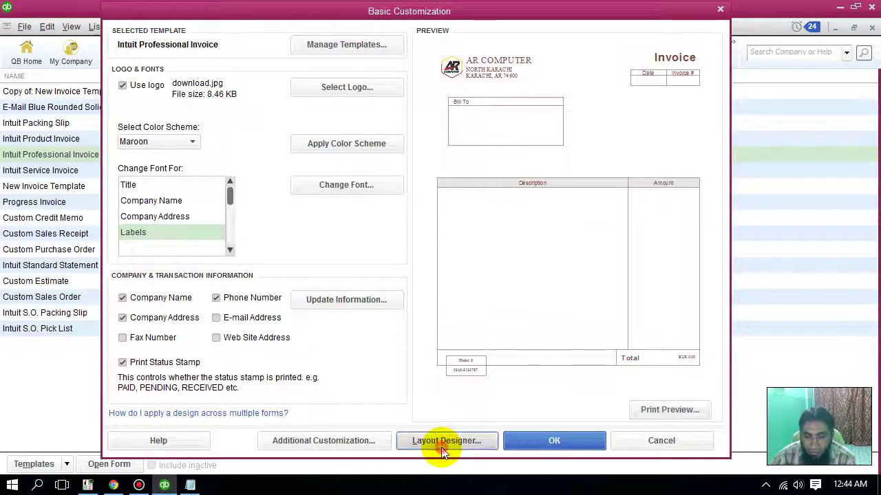
pyautogui.click(389, 245)
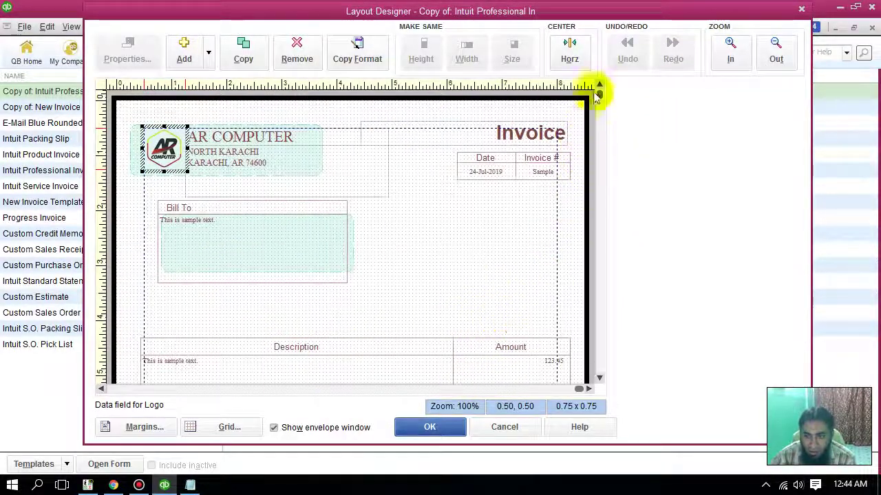
# Move the phone number label and its data field together beneath the date and invoice number table, and accept the layout
pyautogui.moveTo(595, 153); pyautogui.dragTo(597, 371)
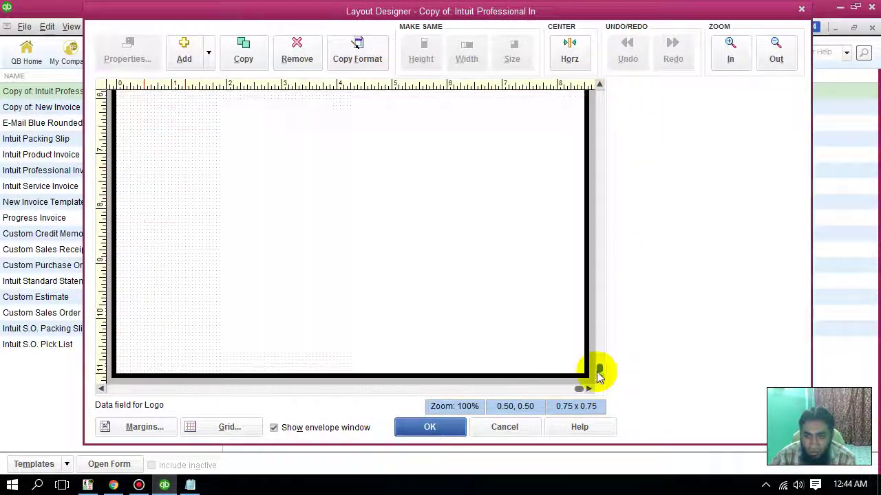
pyautogui.click(190, 320)
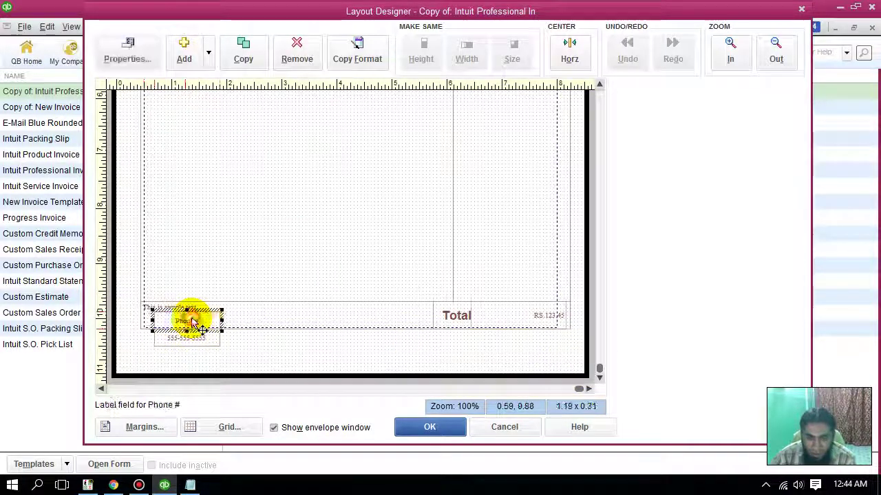
pyautogui.click(221, 341)
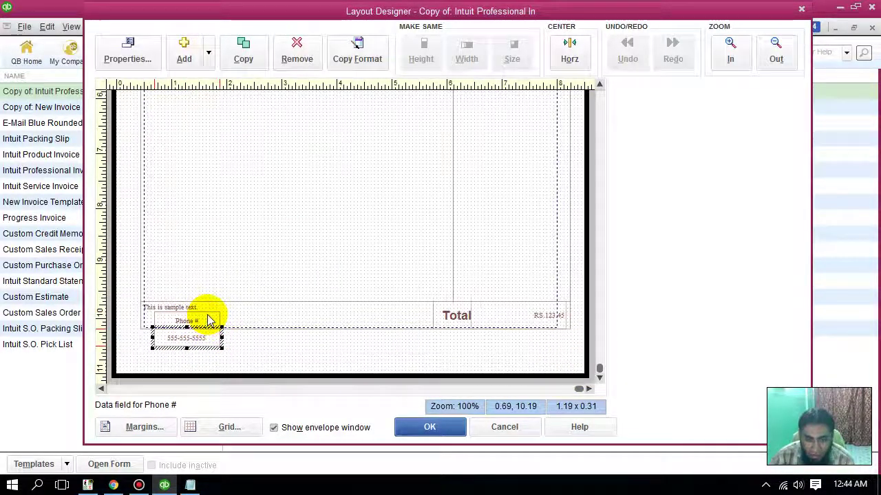
pyautogui.keyDown('shift'); pyautogui.click(208, 320); pyautogui.keyUp('shift')
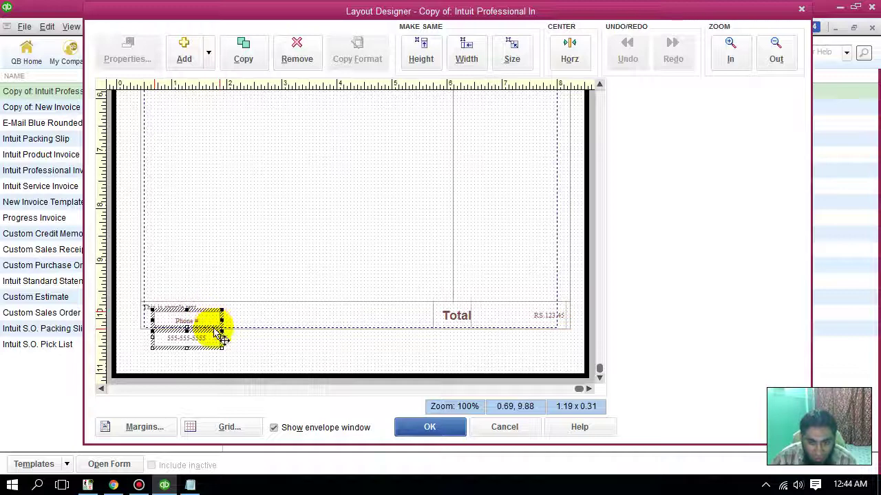
pyautogui.moveTo(219, 335); pyautogui.dragTo(281, 164)
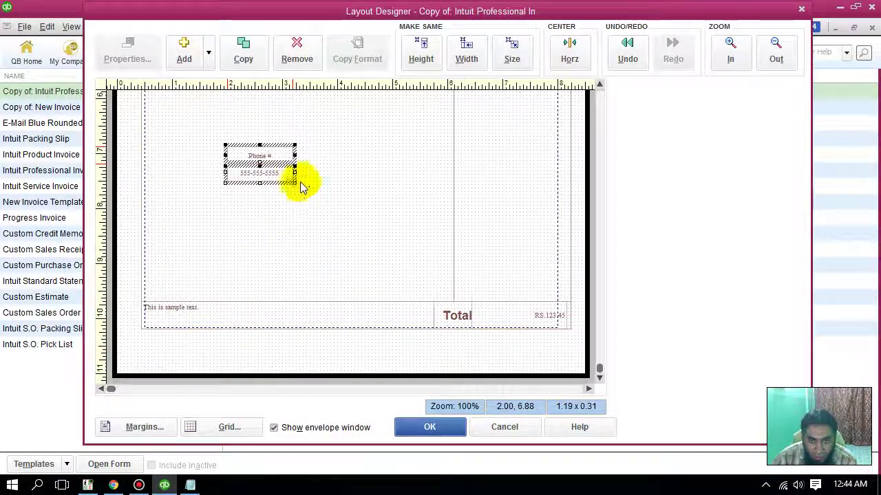
pyautogui.click(281, 166)
pyautogui.moveTo(298, 78); pyautogui.dragTo(481, 225)
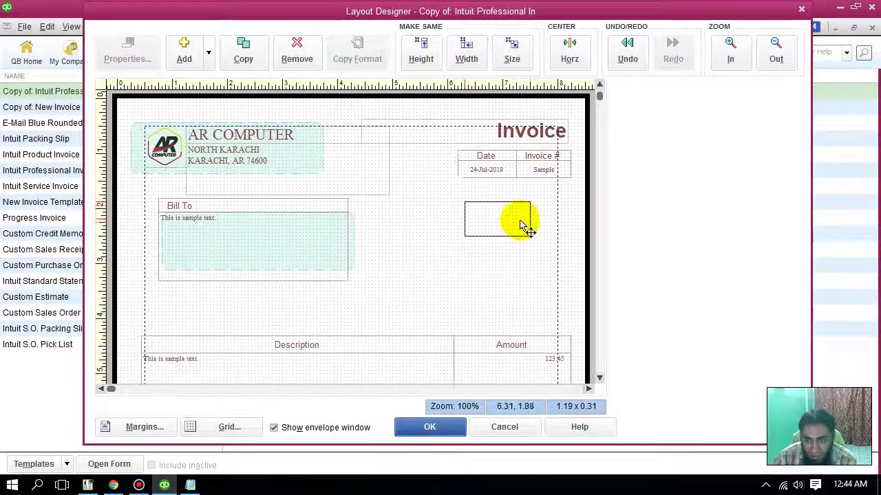
pyautogui.click(508, 289)
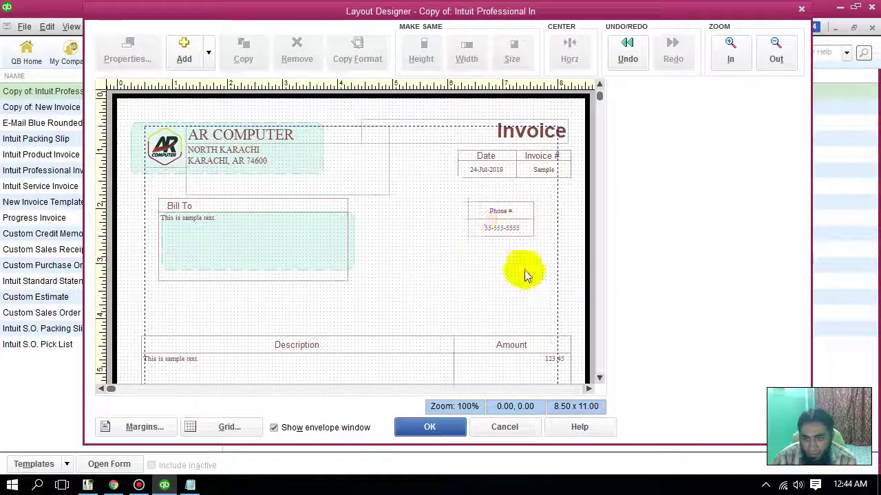
pyautogui.click(451, 428)
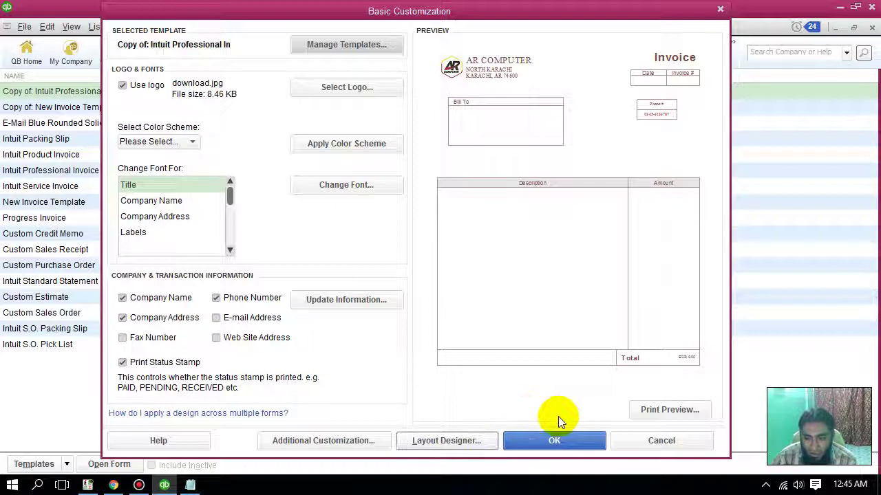
# Check the position of the phone number box up close in print preview
pyautogui.click(671, 411)
pyautogui.click(278, 144)
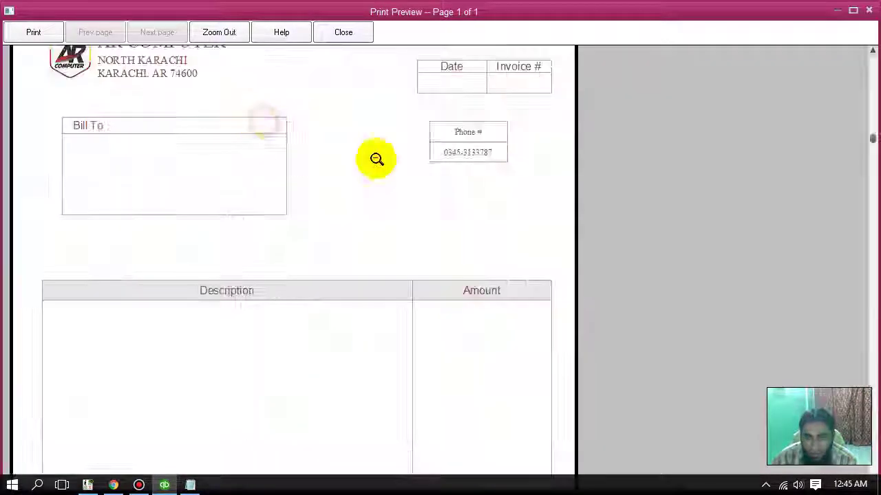
pyautogui.click(869, 11)
# Reopen the Layout Designer and try to add an image to the invoice layout
pyautogui.click(452, 445)
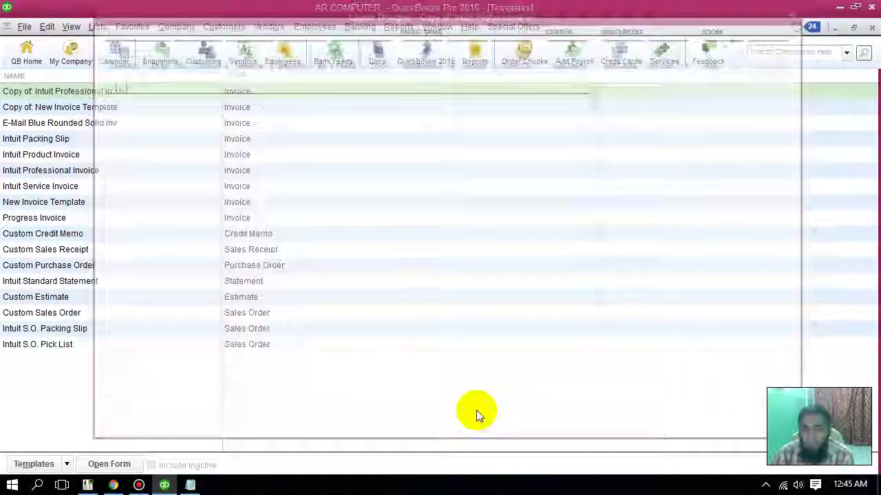
pyautogui.click(237, 143)
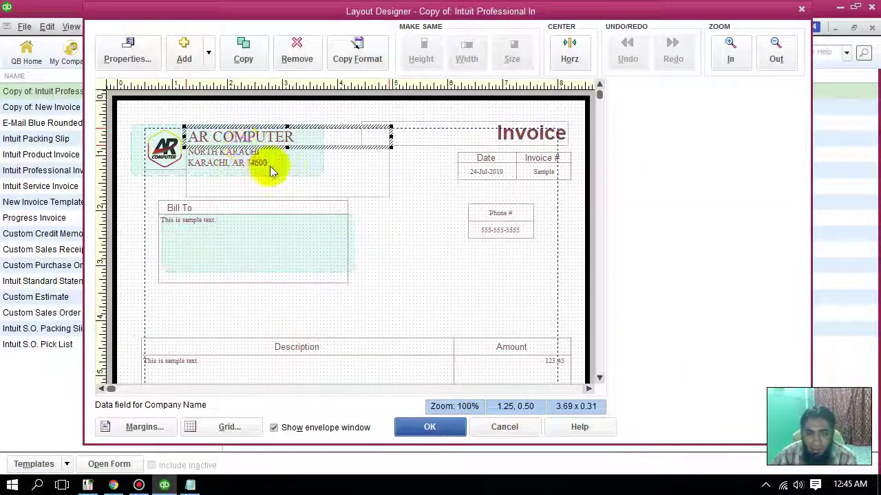
pyautogui.click(249, 237)
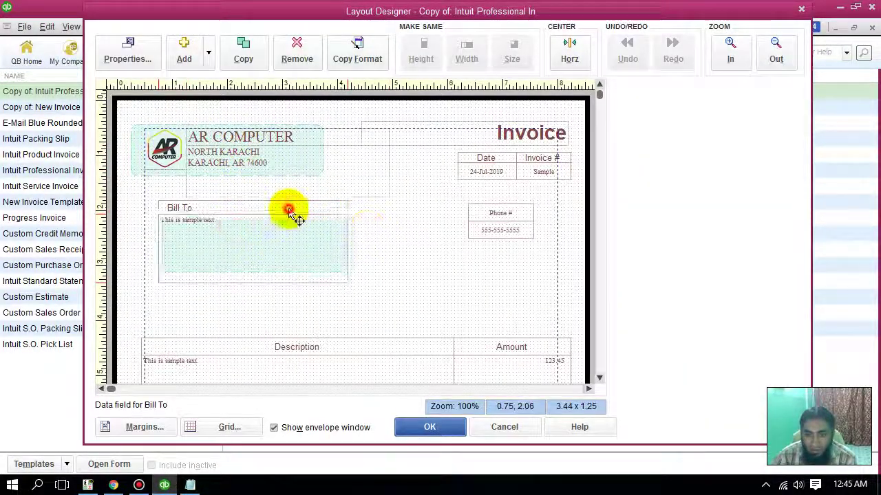
pyautogui.click(267, 110)
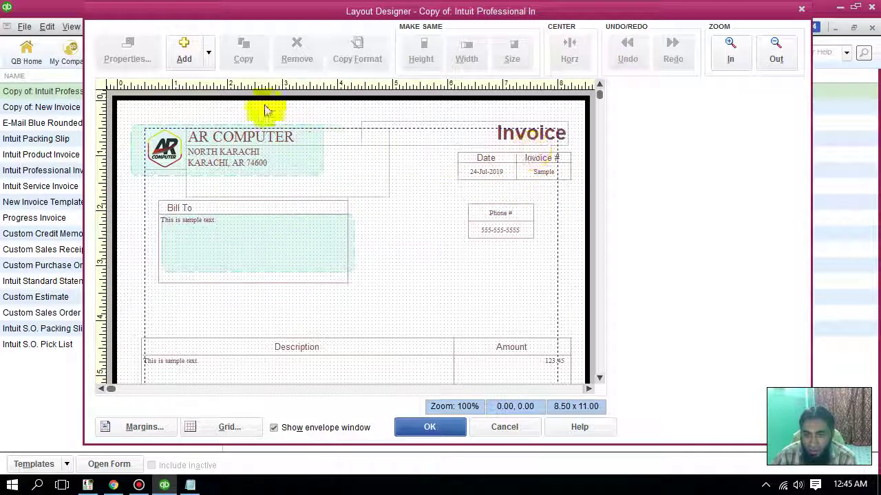
pyautogui.click(207, 62)
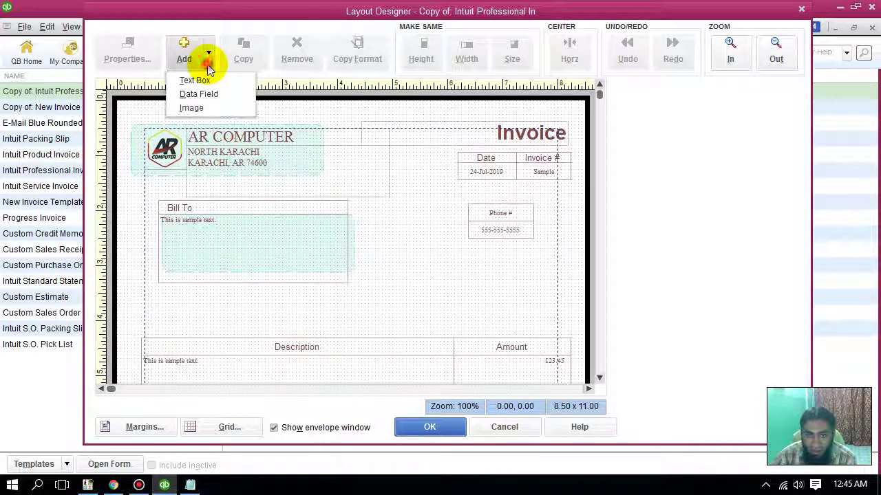
pyautogui.click(219, 110)
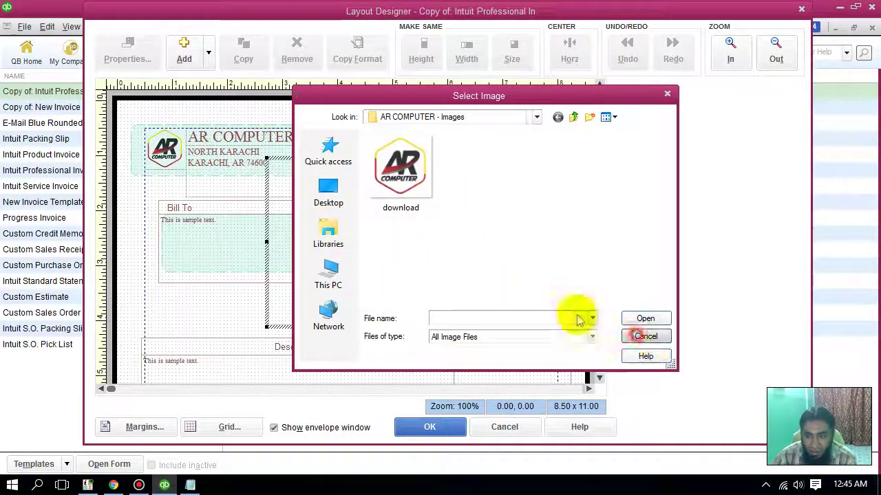
pyautogui.click(645, 337)
# Add an empty text box with an orange border to the invoice layout
pyautogui.click(206, 55)
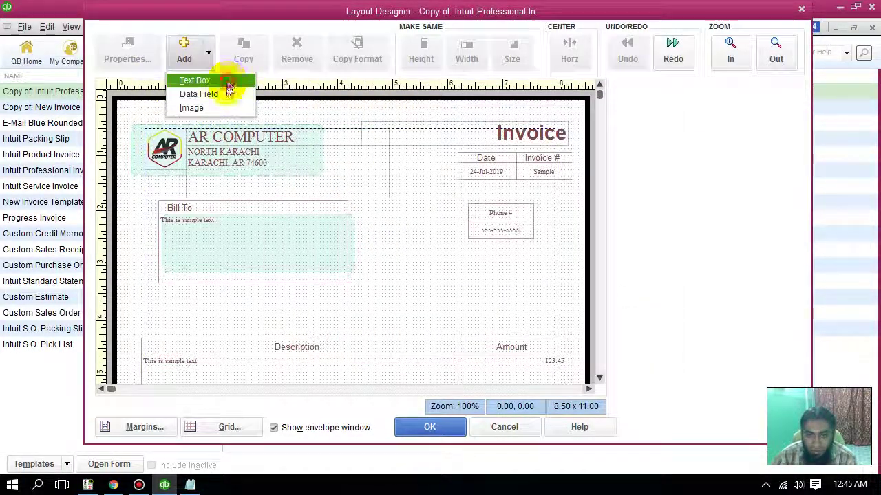
pyautogui.click(228, 83)
pyautogui.click(406, 146)
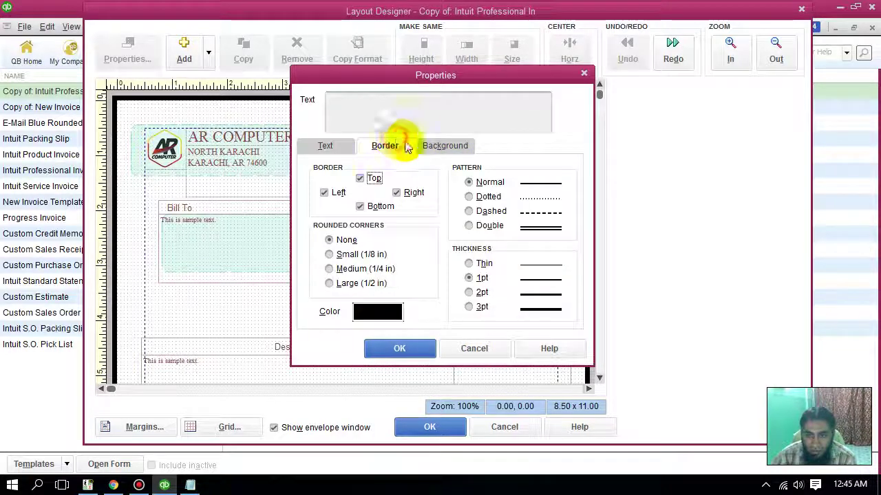
pyautogui.click(375, 314)
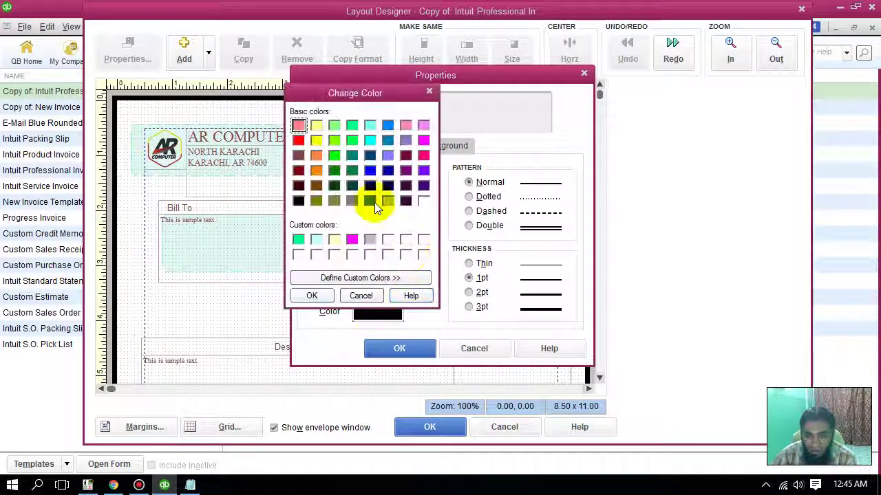
pyautogui.click(313, 296)
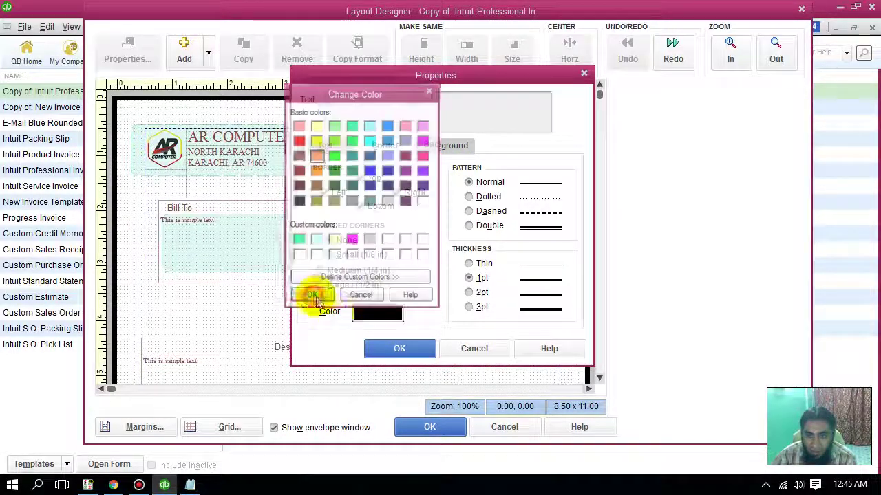
pyautogui.click(390, 349)
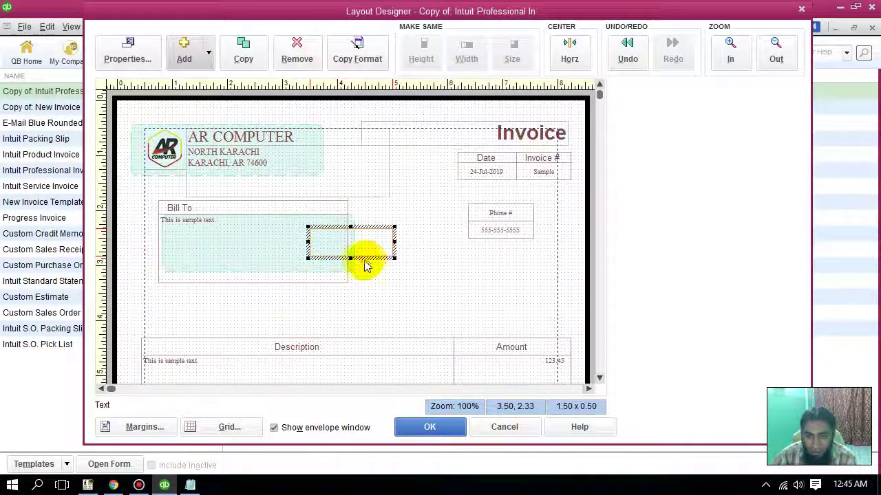
# Move the empty text box below the Bill To box, widen it to about 3.38 in, and delete it
pyautogui.click(361, 260)
pyautogui.click(365, 257)
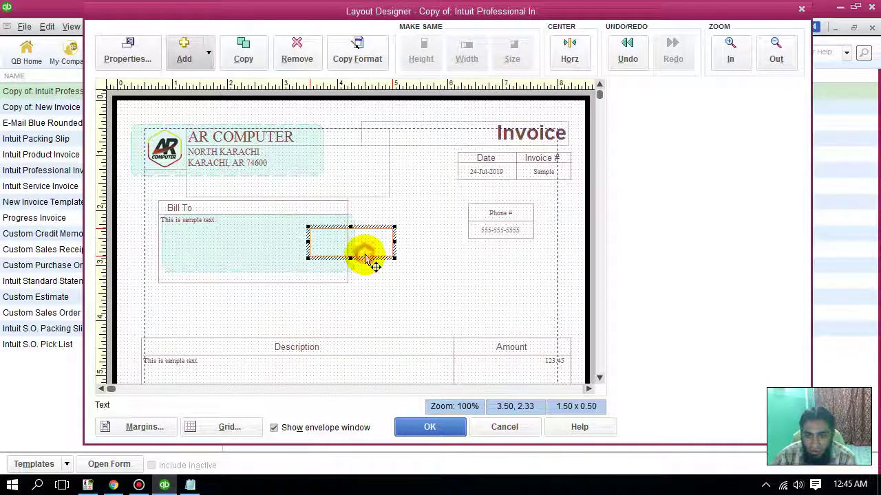
pyautogui.moveTo(377, 260)
pyautogui.mouseDown()
pyautogui.moveTo(282, 311)
pyautogui.moveTo(231, 320)
pyautogui.moveTo(269, 303)
pyautogui.moveTo(346, 304)
pyautogui.mouseUp()
pyautogui.doubleClick(294, 309)
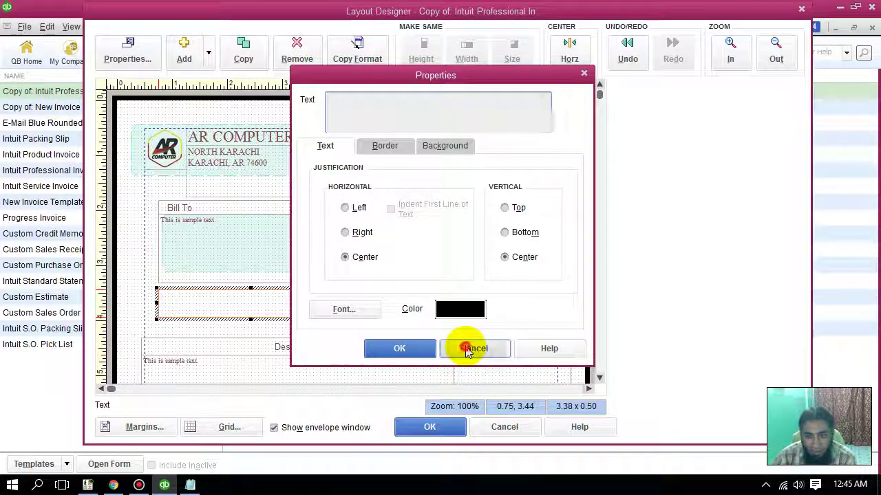
pyautogui.click(472, 347)
pyautogui.press('Delete')
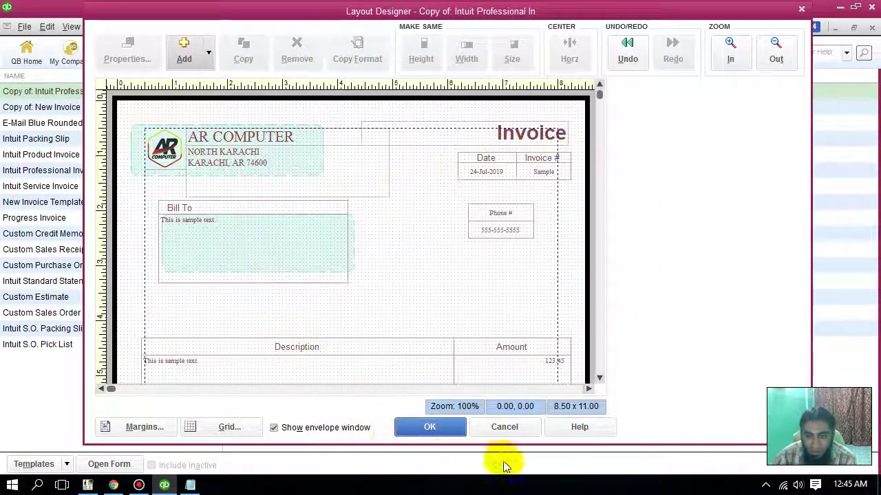
# Accept the layout and save the customization of the copied invoice template
pyautogui.click(457, 427)
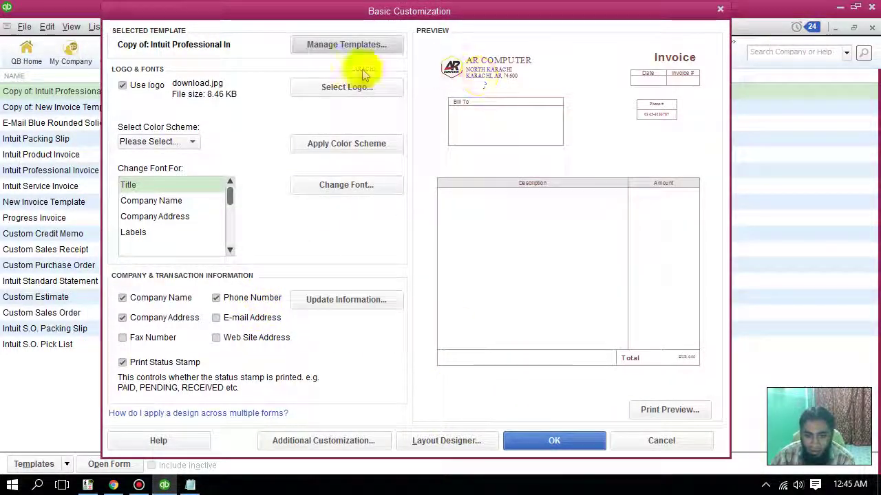
pyautogui.click(554, 444)
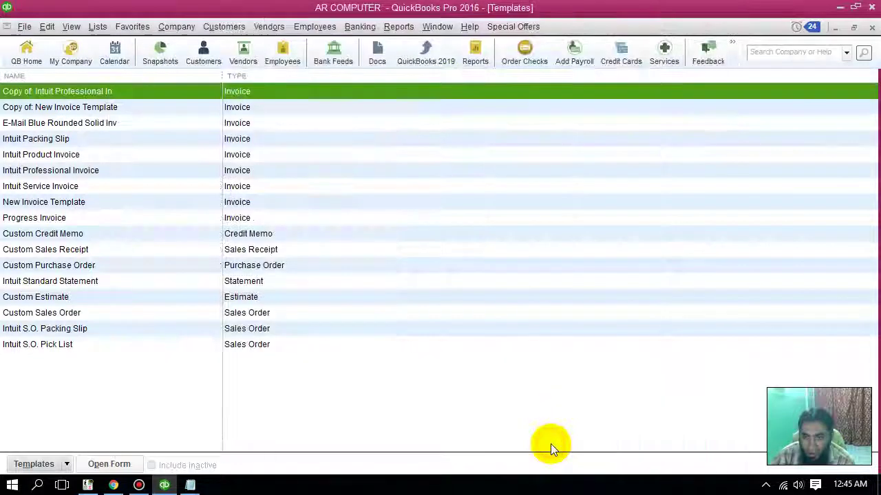
# Reopen the template "Copy of: Intuit Professional In" and review the whole invoice in print preview
pyautogui.doubleClick(246, 96)
pyautogui.click(669, 410)
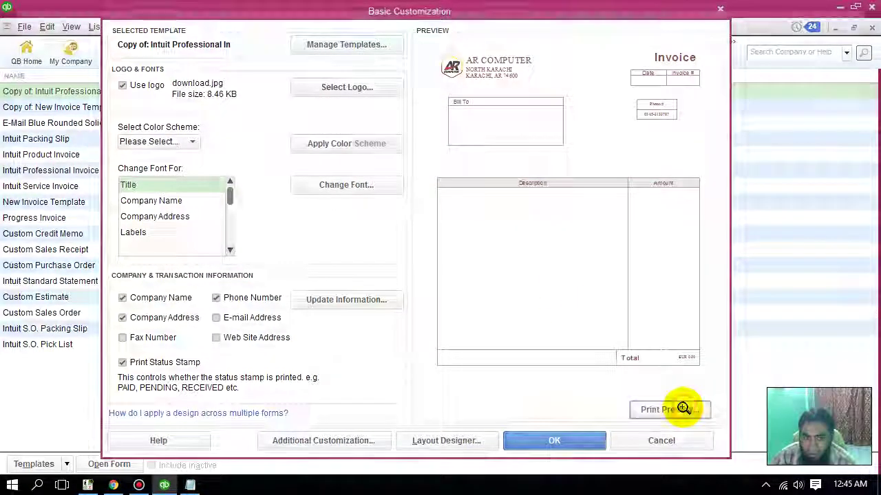
pyautogui.click(282, 140)
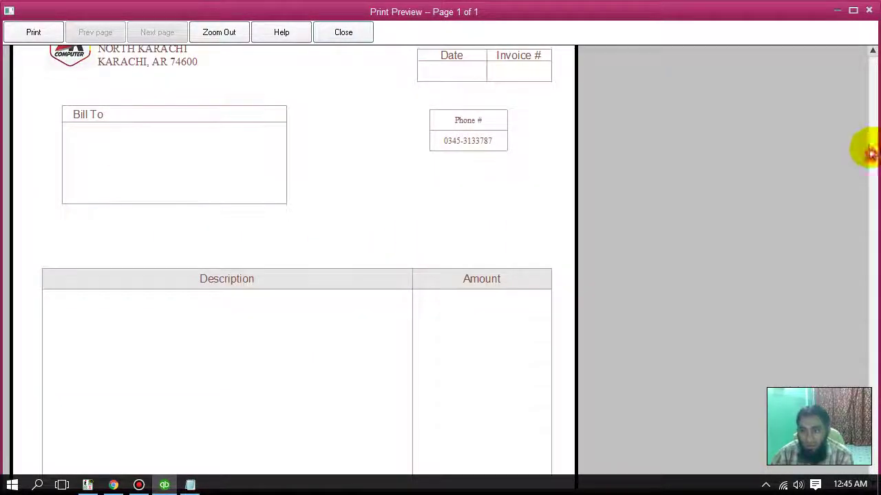
pyautogui.moveTo(873, 155); pyautogui.dragTo(872, 84)
pyautogui.click(869, 10)
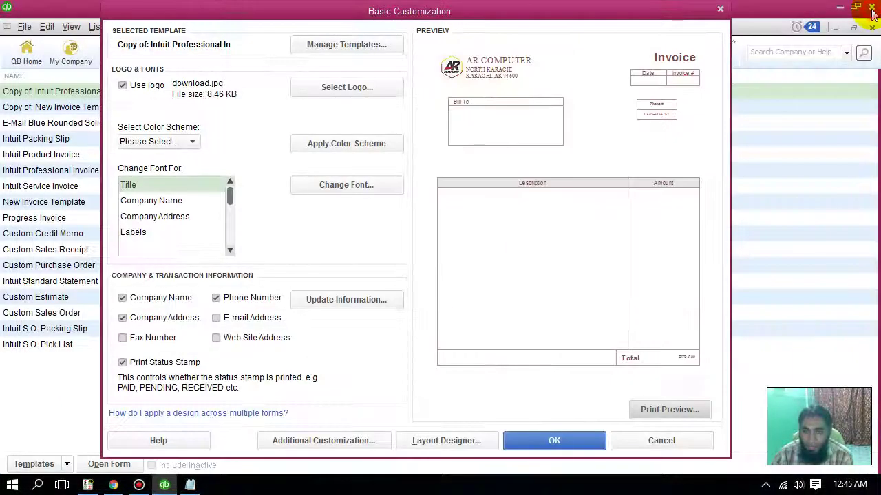
# Confirm the template customization and close the templates list
pyautogui.click(596, 444)
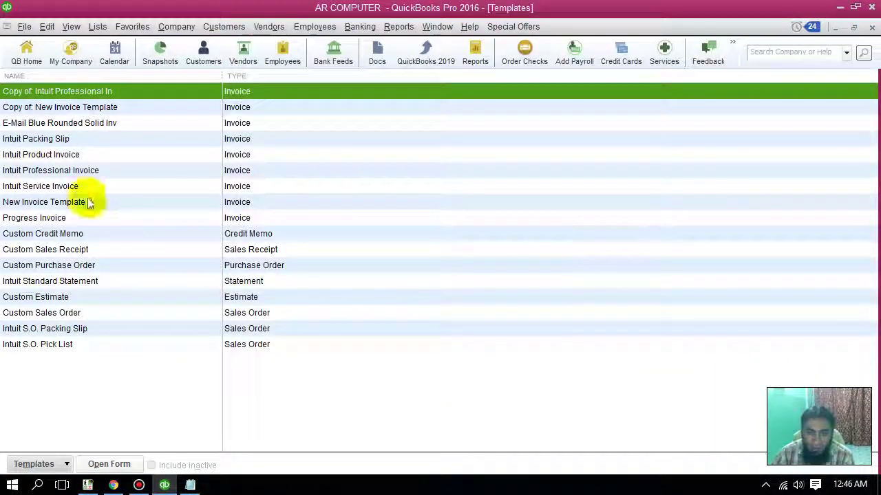
pyautogui.click(265, 311)
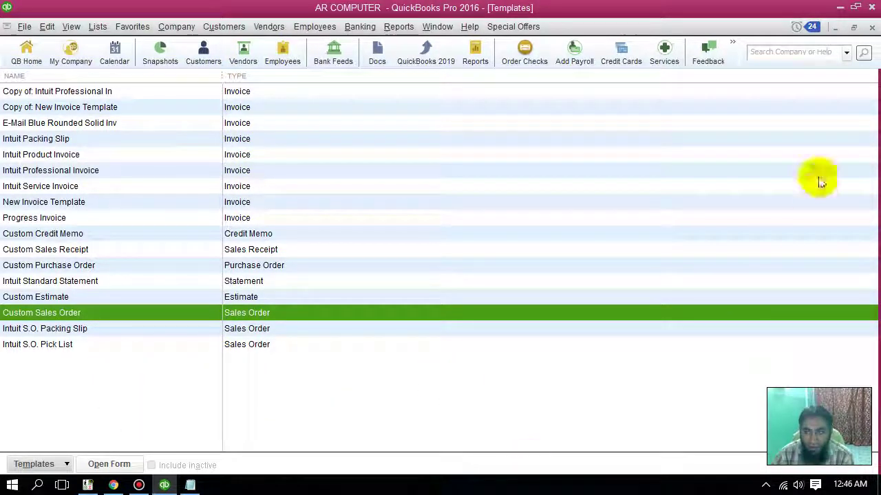
pyautogui.click(872, 29)
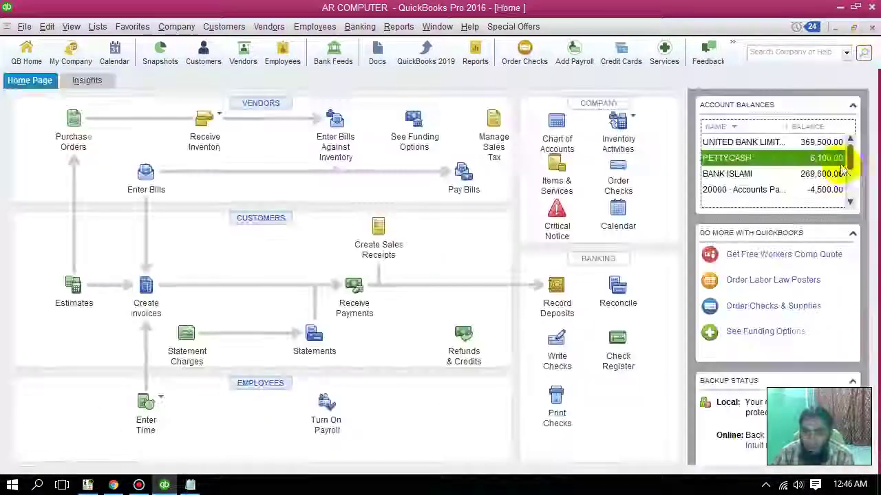